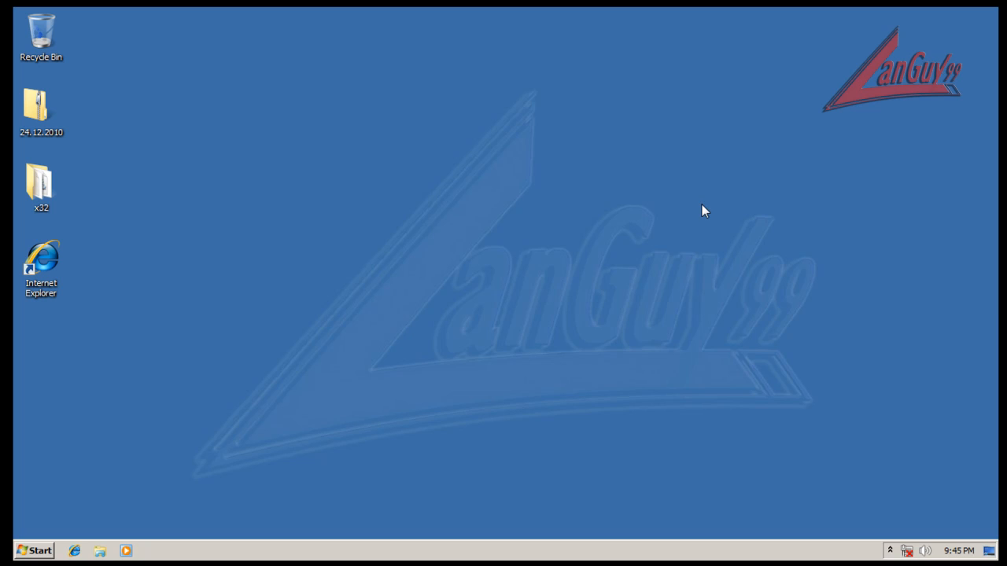
- Open the x32 folder from the desktop and dismiss the removable disk's AutoPlay prompt and the device notification
double_click(41, 184)
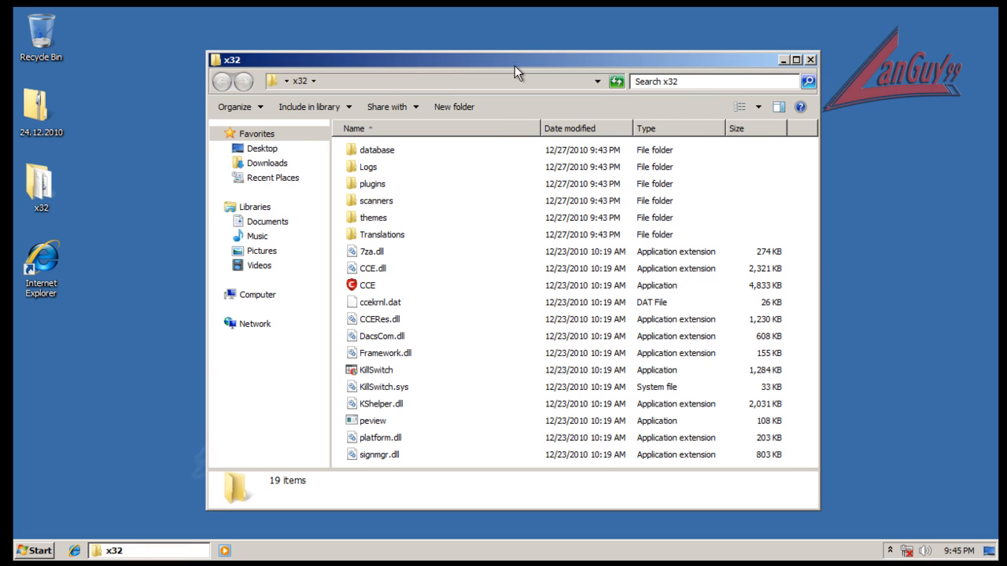
drag(514, 60, 518, 54)
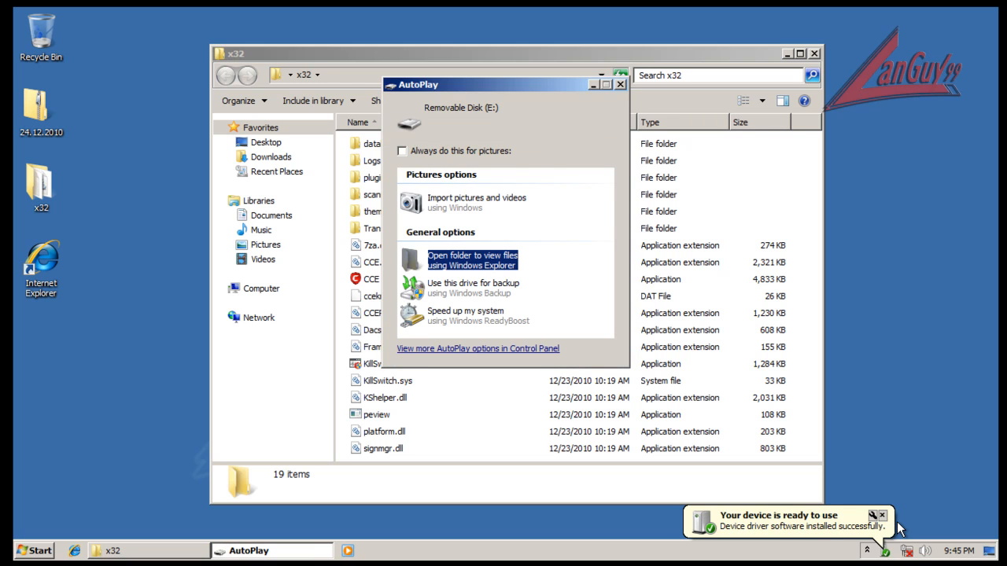
key(Escape)
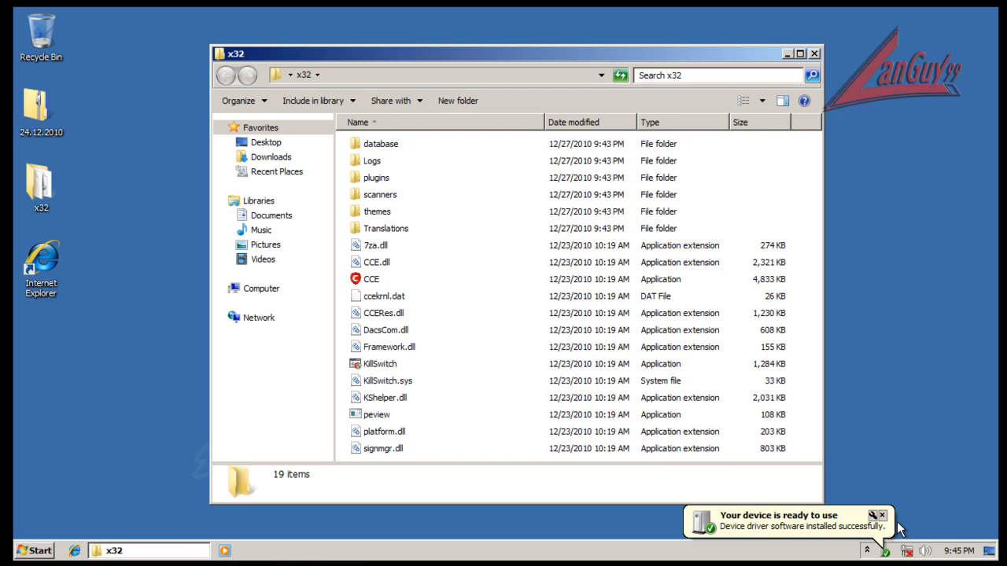
click(881, 515)
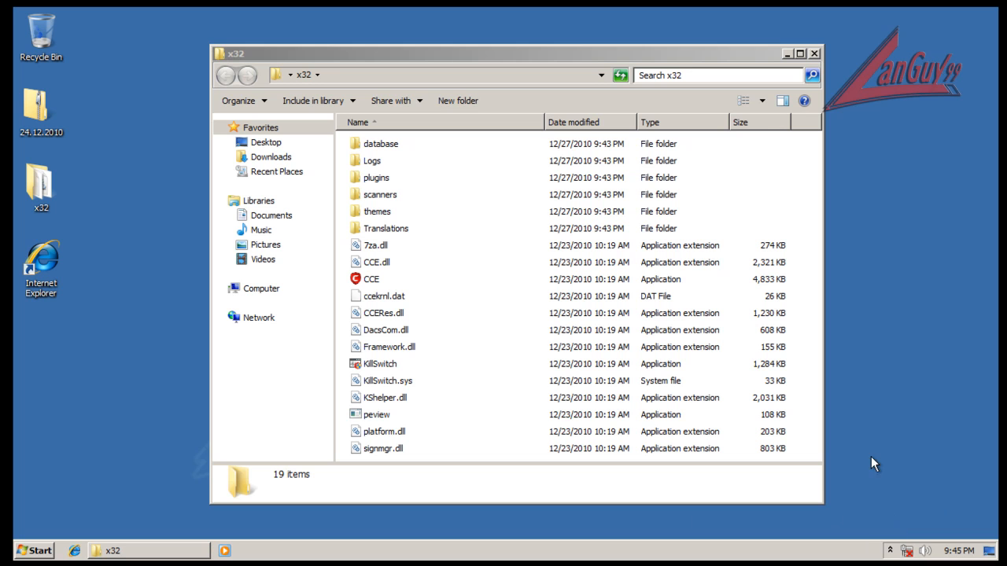
drag(462, 56, 447, 54)
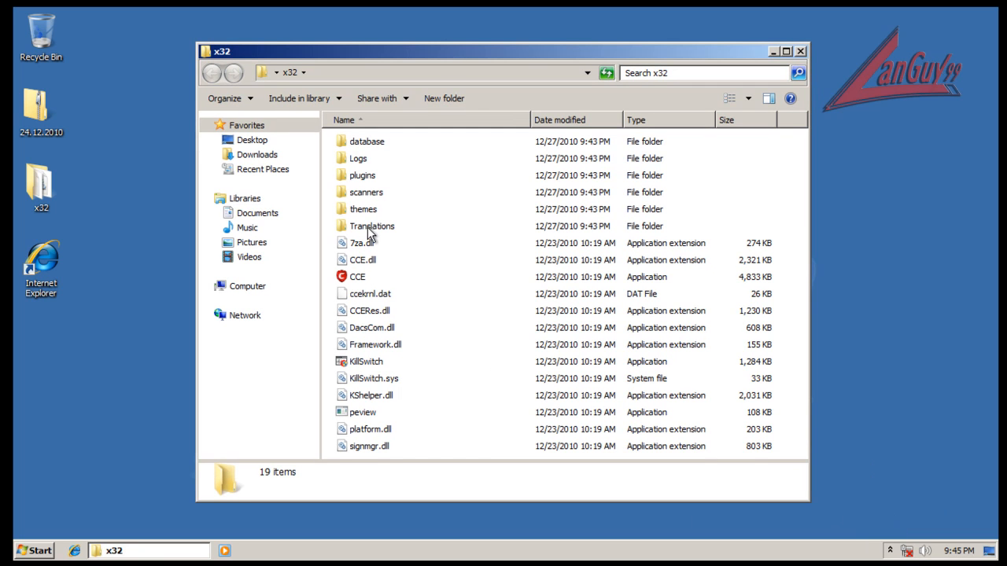
- Launch the CCE application from the x32 folder and allow it to make changes to the computer
click(361, 277)
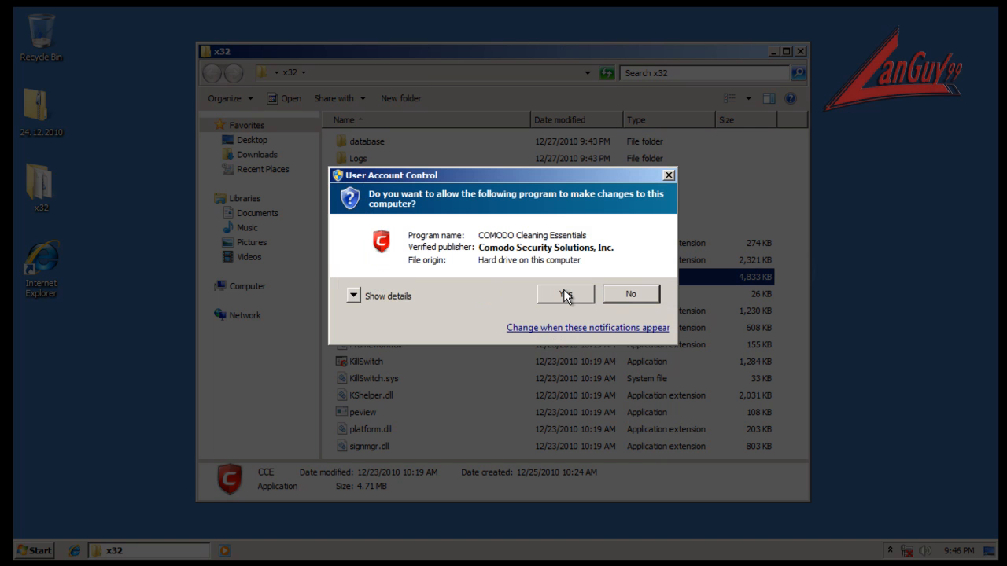
click(566, 291)
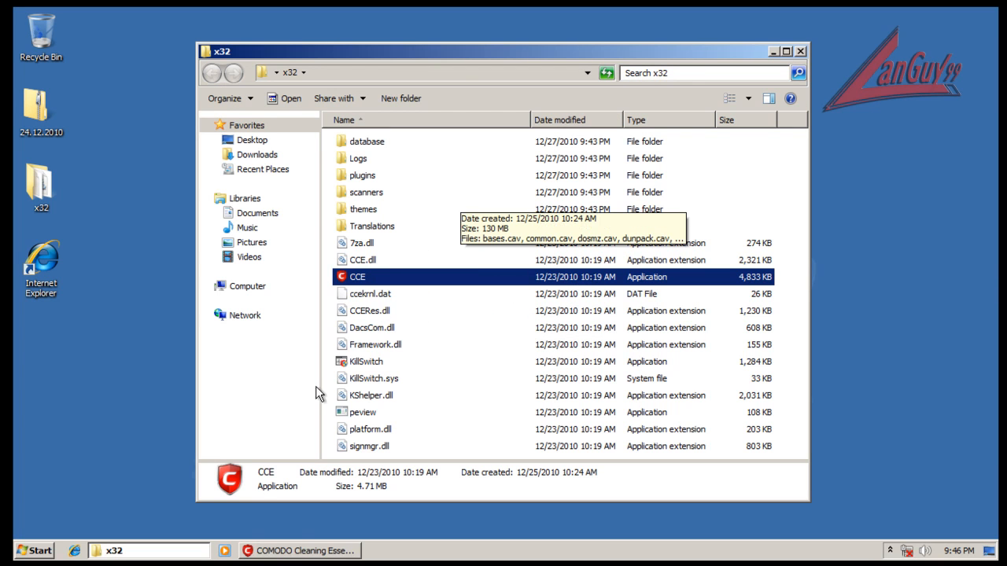
mouse_move(495, 95)
mouse_down()
mouse_move(498, 86)
mouse_move(498, 99)
mouse_up()
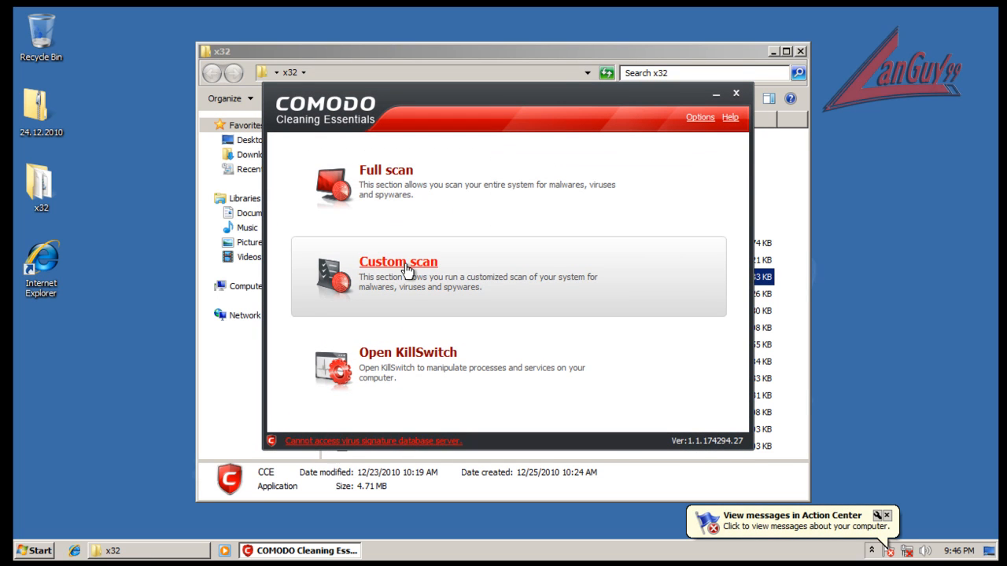
- Look over the custom scan options and scan targets, and leave without starting a scan
click(555, 281)
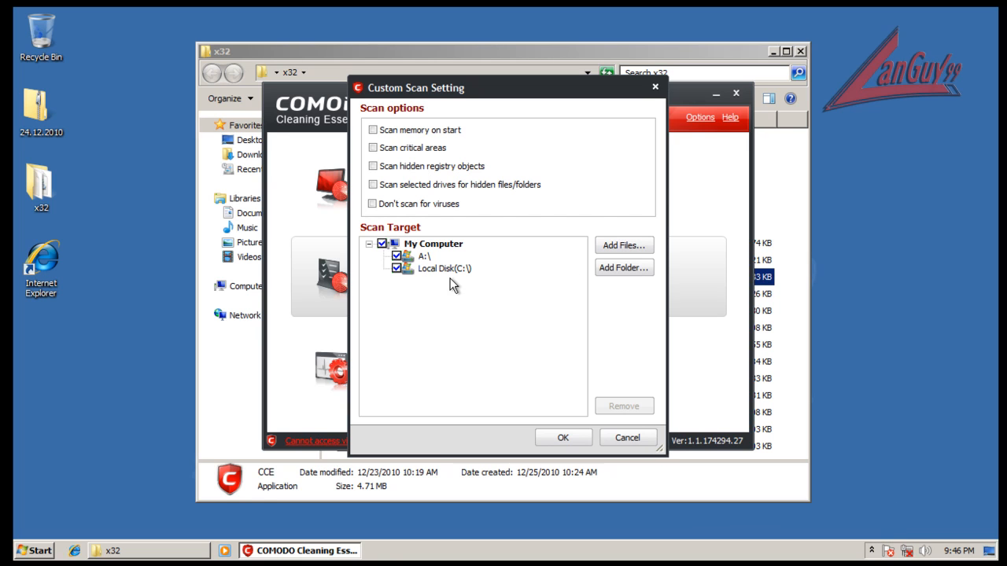
click(630, 438)
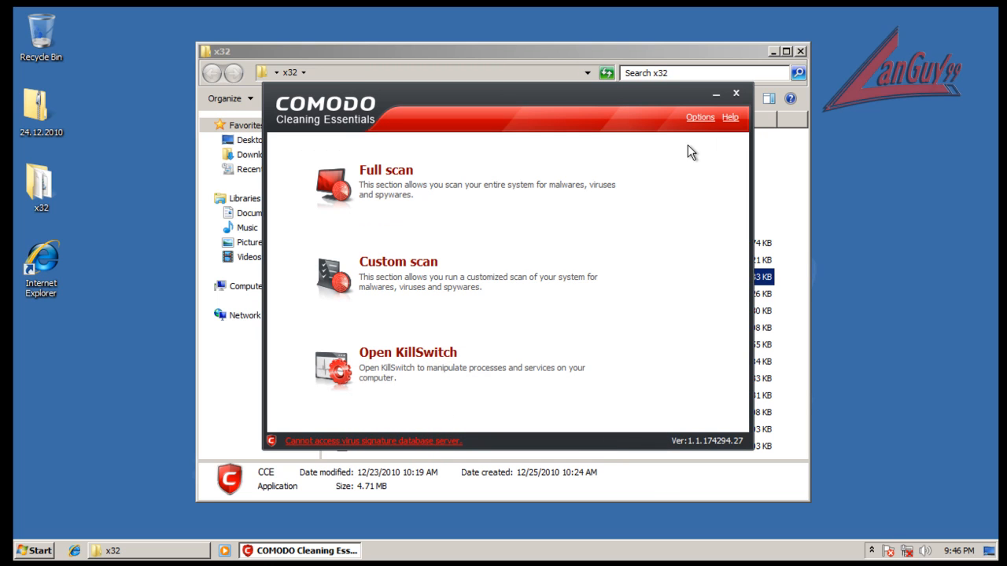
- Review the program options, including the trusted software vendors and the quarantined items, and leave without saving
click(700, 118)
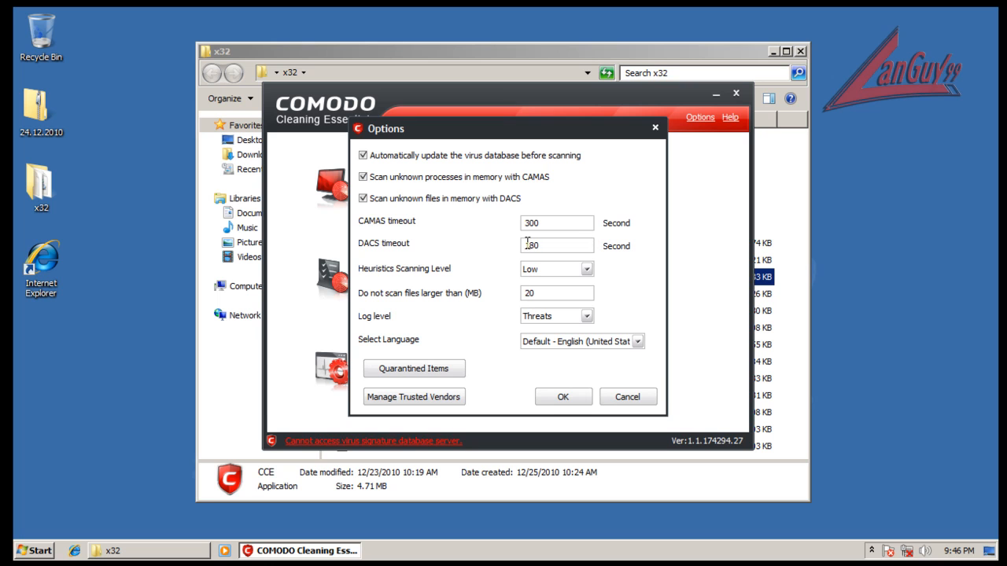
click(450, 398)
drag(665, 163, 667, 390)
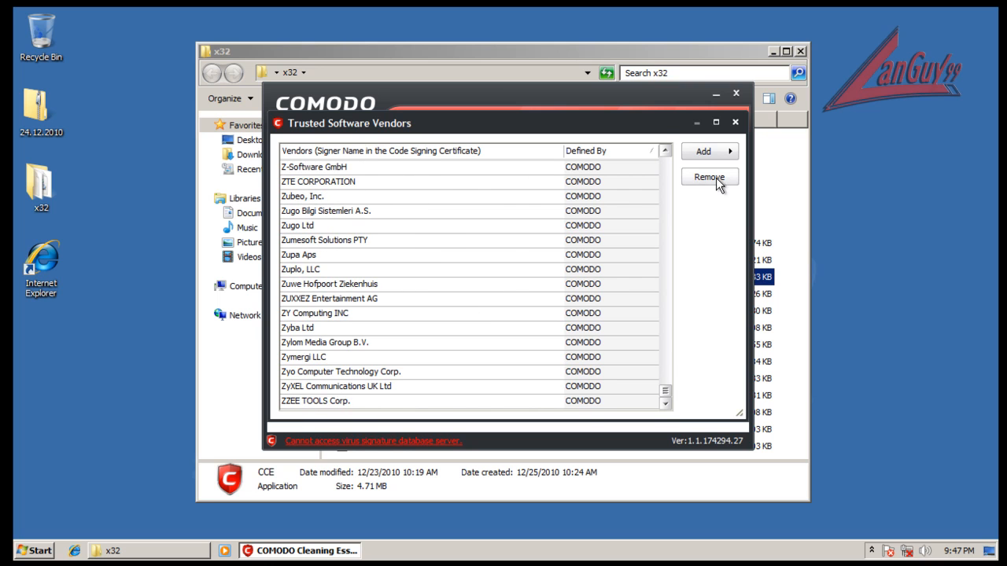
click(734, 121)
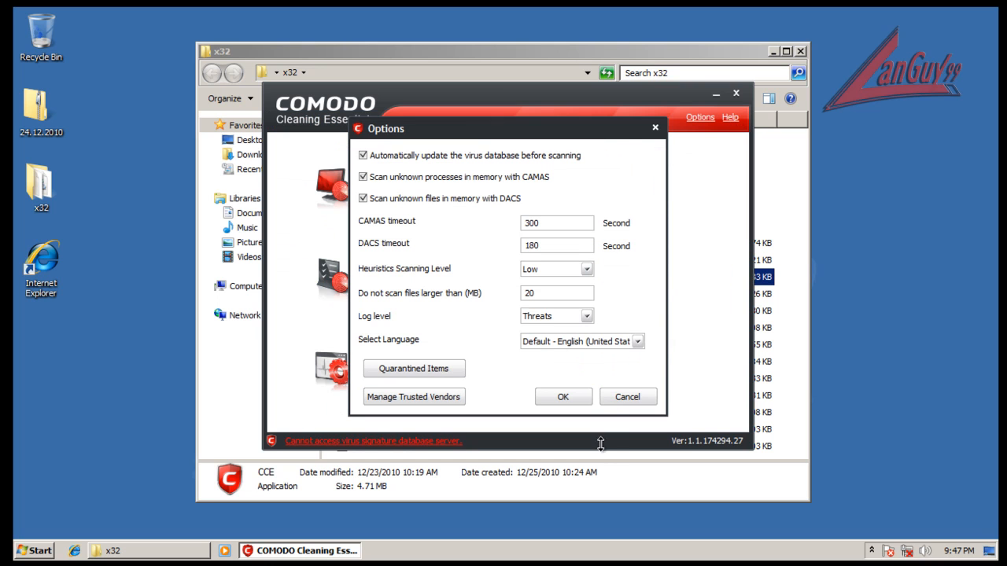
click(452, 371)
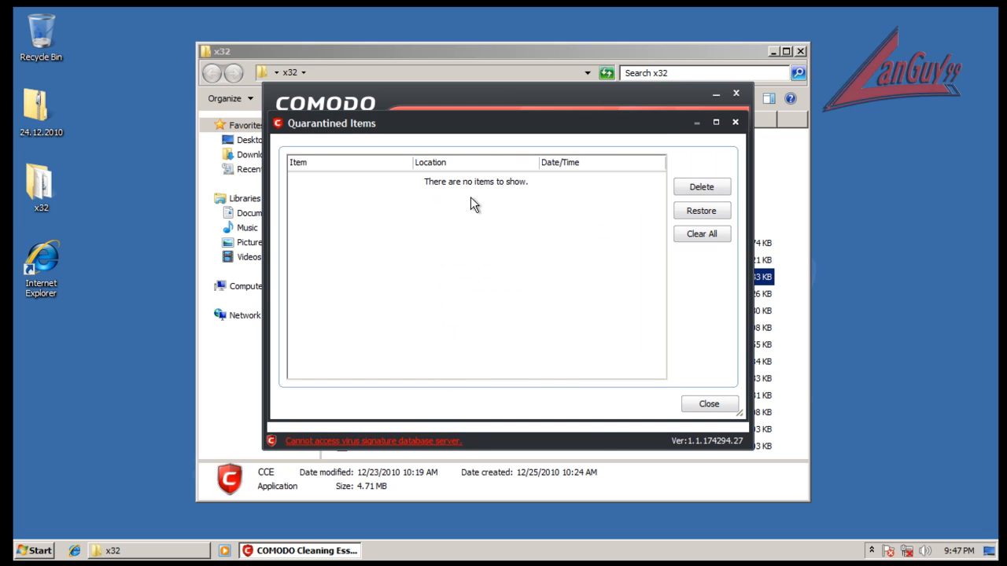
click(712, 404)
click(633, 398)
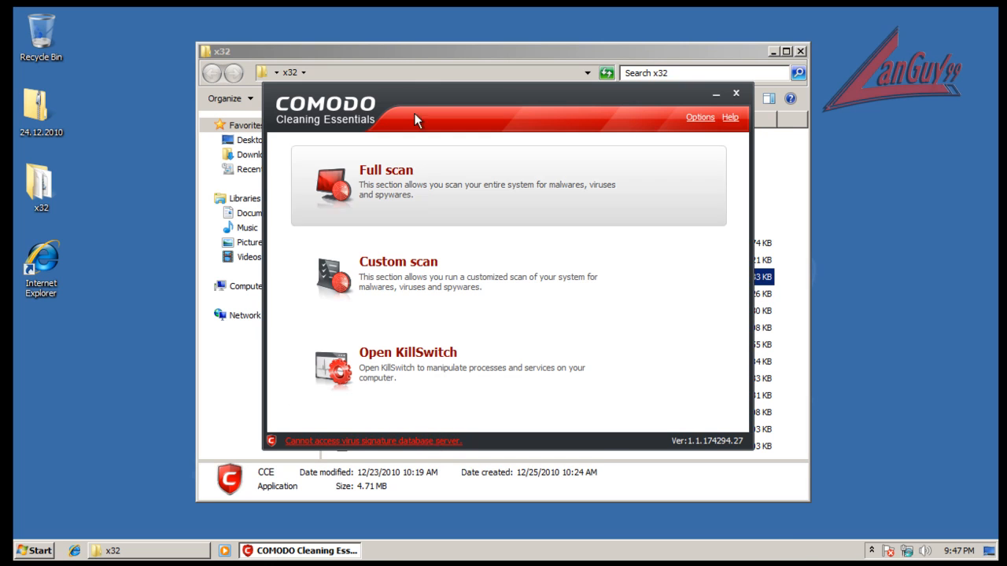
- Update the virus signature database and dismiss the completion message
drag(422, 96, 410, 176)
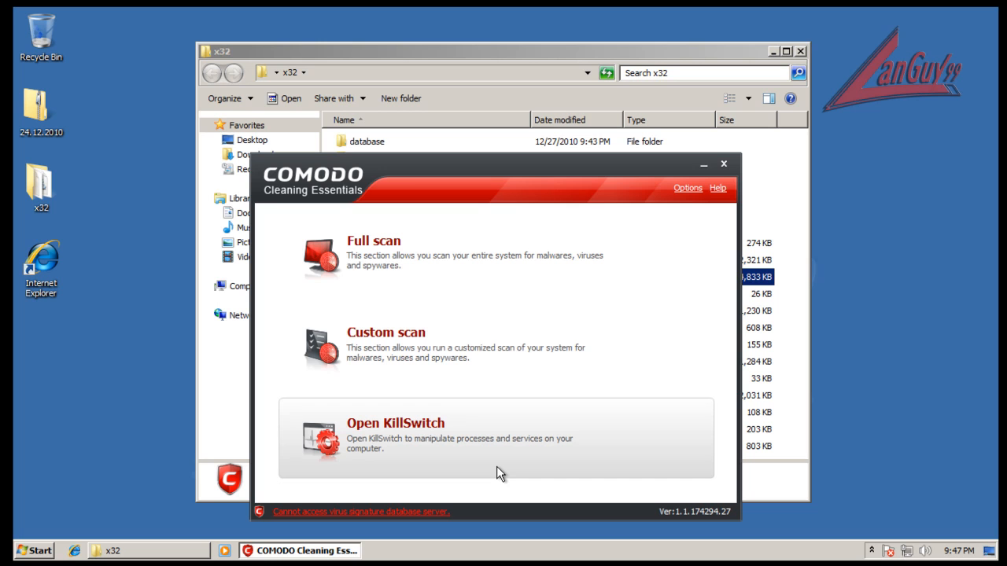
click(443, 512)
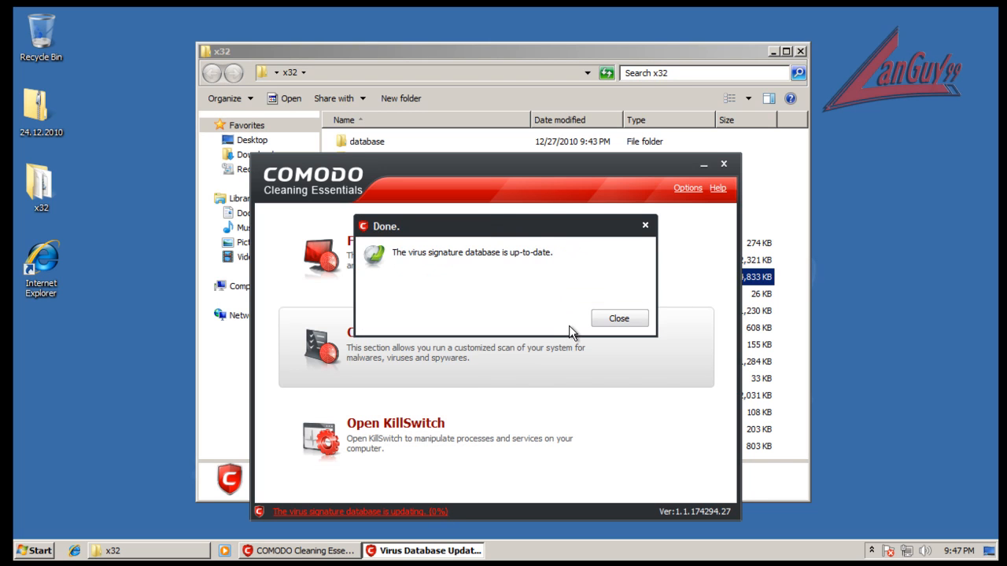
click(609, 323)
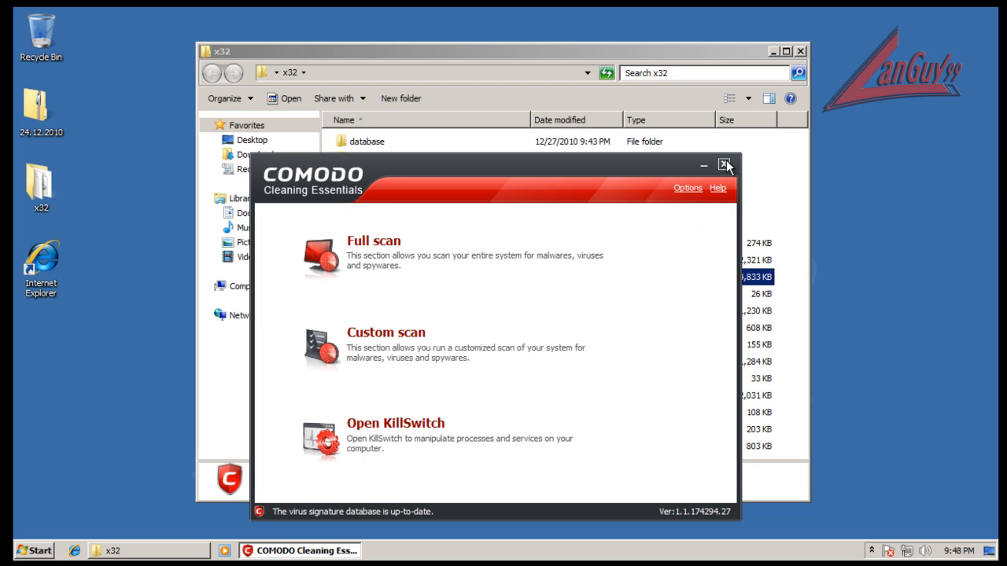
drag(654, 165, 658, 139)
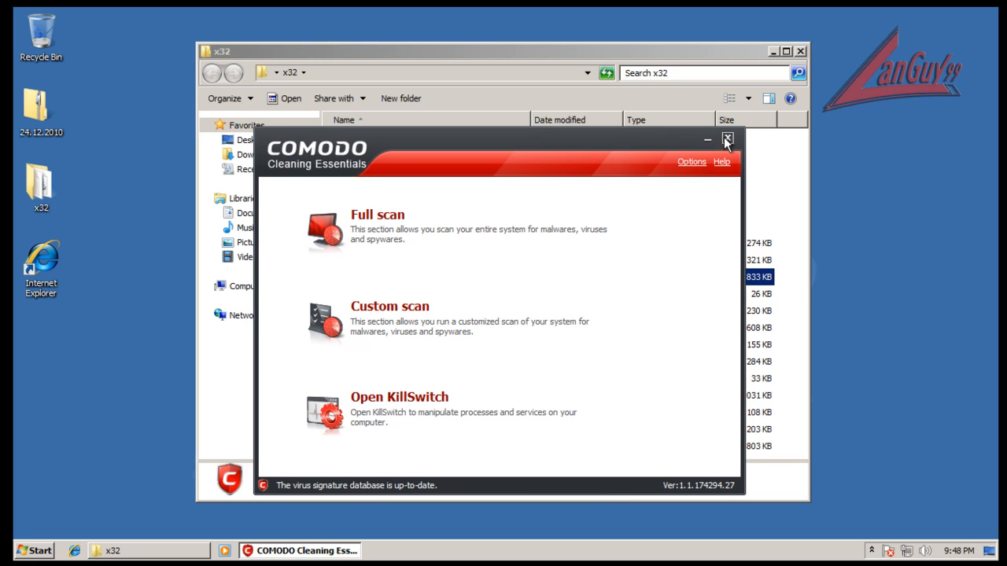
- Open KillSwitch from COMODO Cleaning Essentials and move its window to the upper part of the desktop
drag(488, 126, 502, 110)
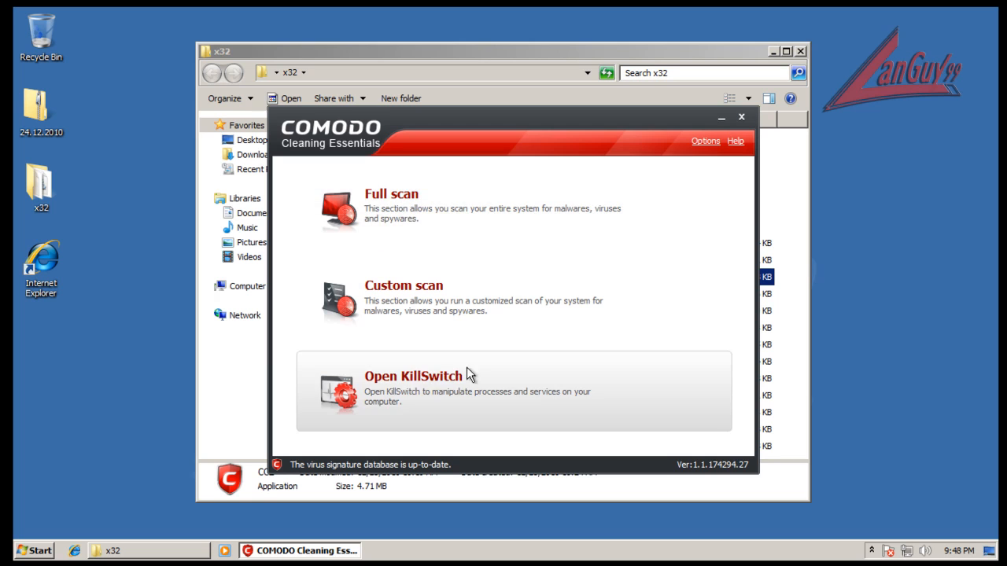
click(445, 382)
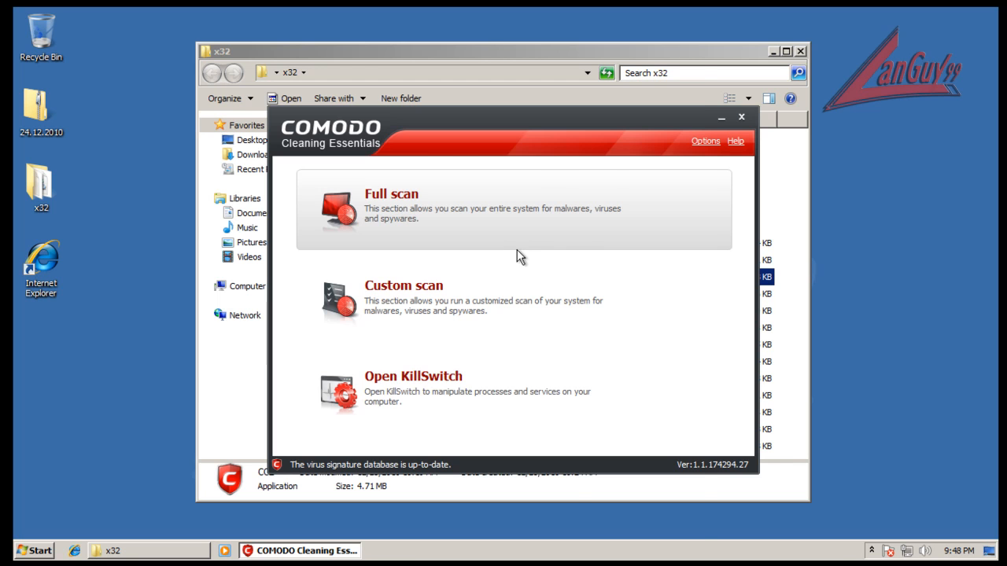
drag(467, 91, 552, 45)
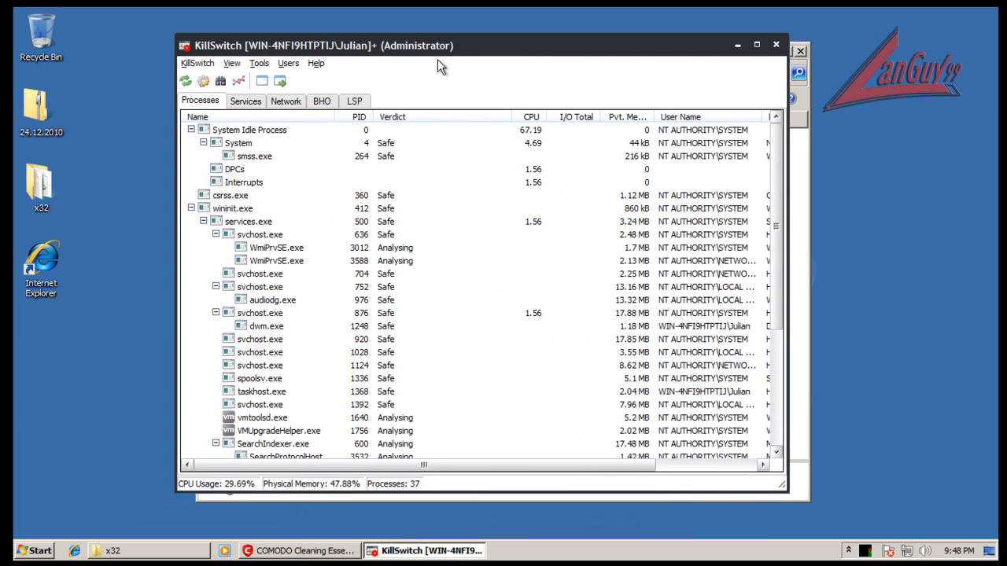
- View KillSwitch's About information on its version, licence and source project, and close it
click(318, 63)
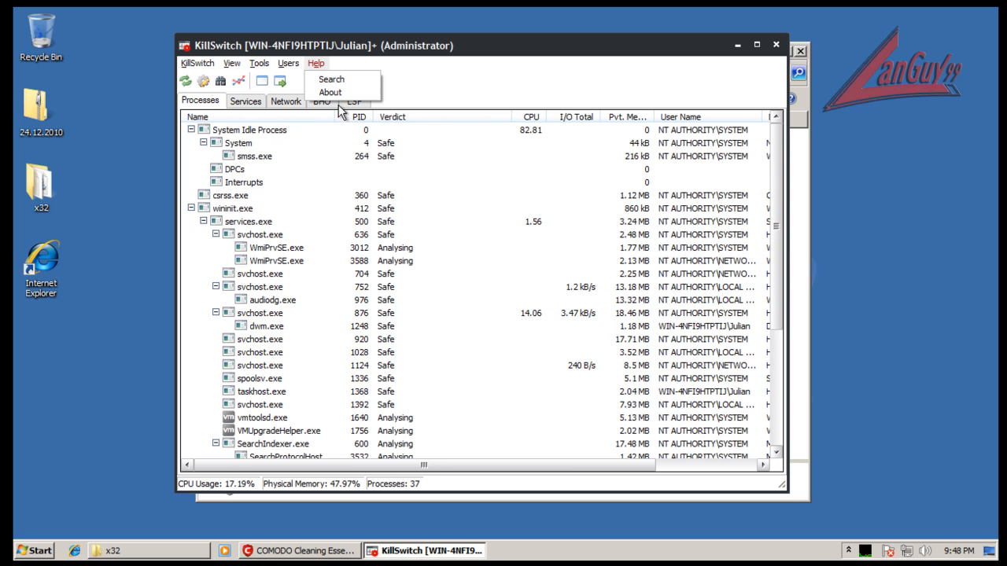
click(337, 93)
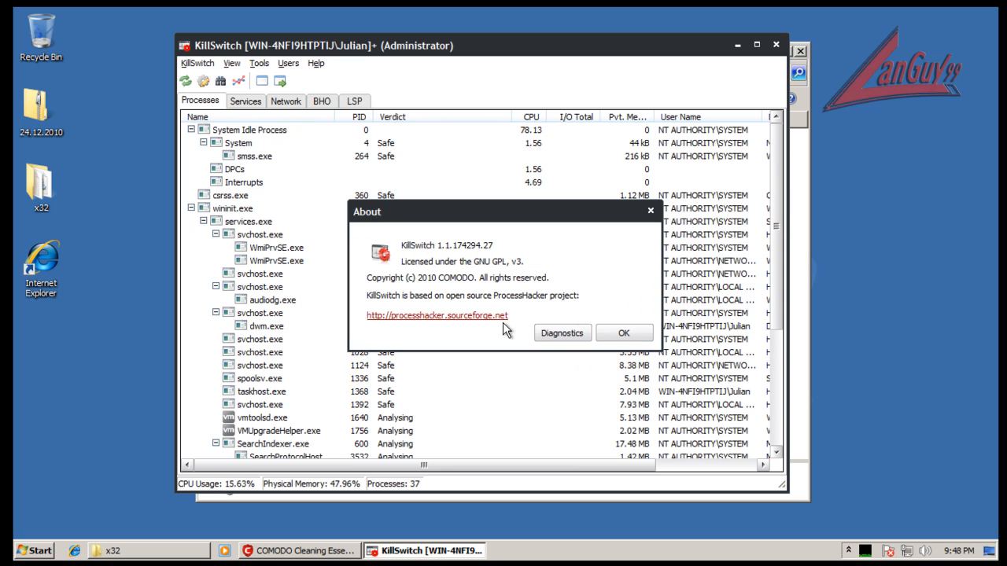
click(612, 336)
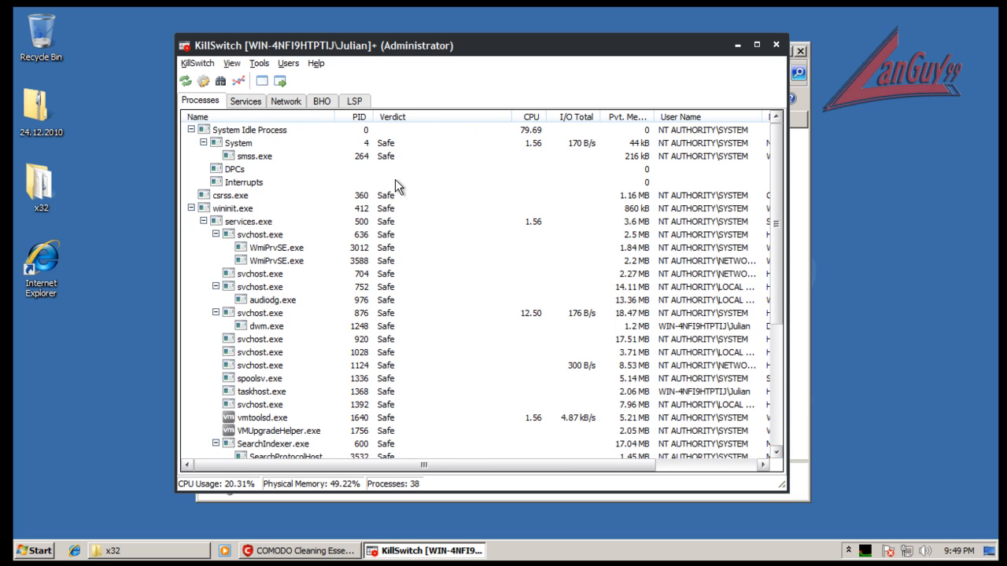
- Look through the whole list of running processes and check their verdicts
scroll(388, 279, down, 5)
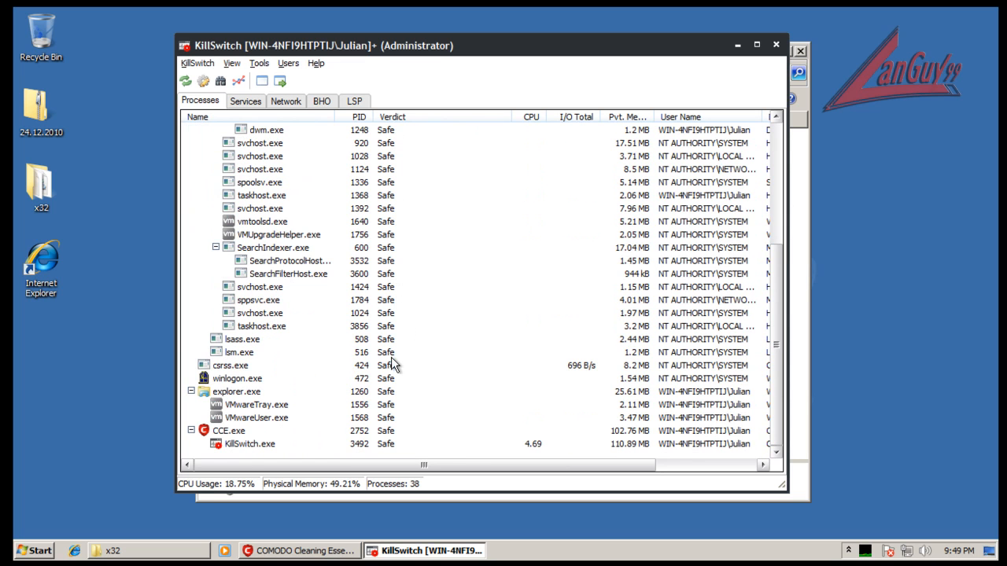
scroll(409, 178, up, 2)
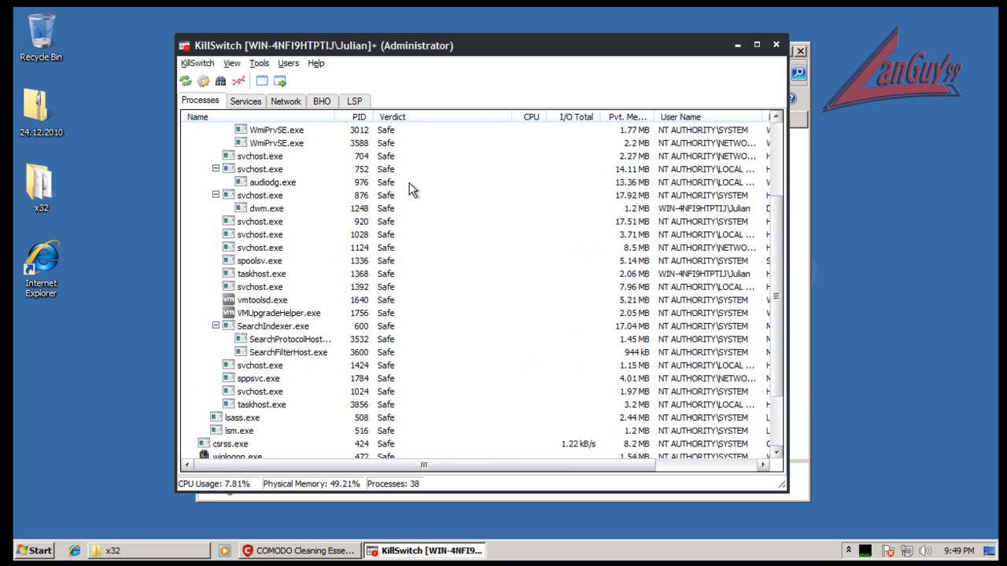
scroll(360, 185, up, 3)
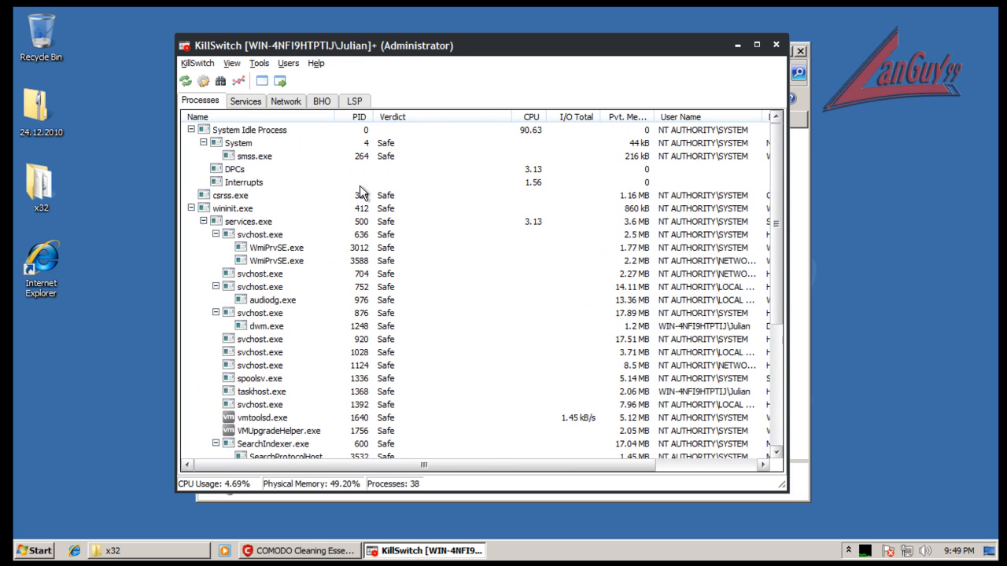
- Show the services list and inspect the AFD driver's general, security, recovery, dependencies and dependents properties without changing them
click(248, 104)
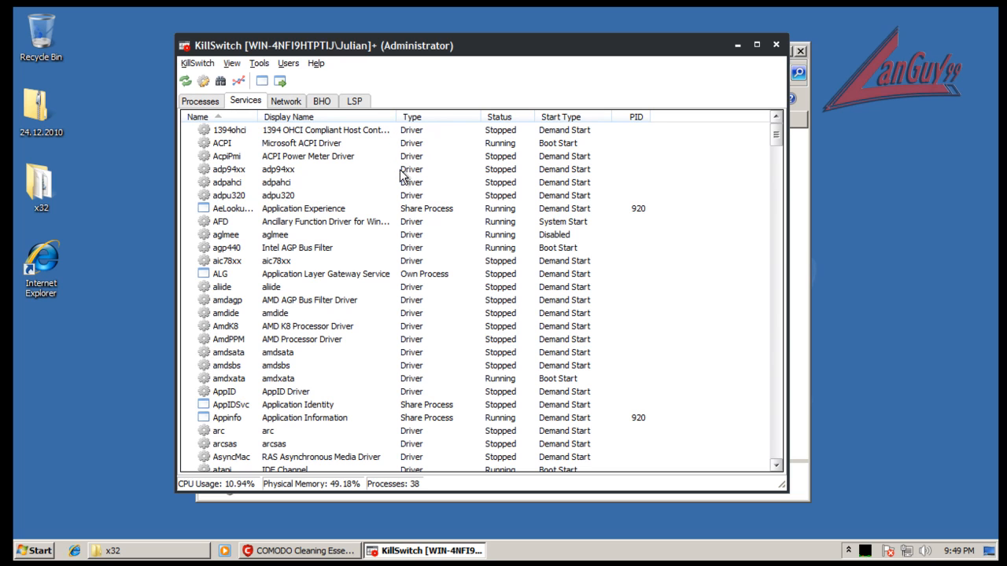
click(404, 274)
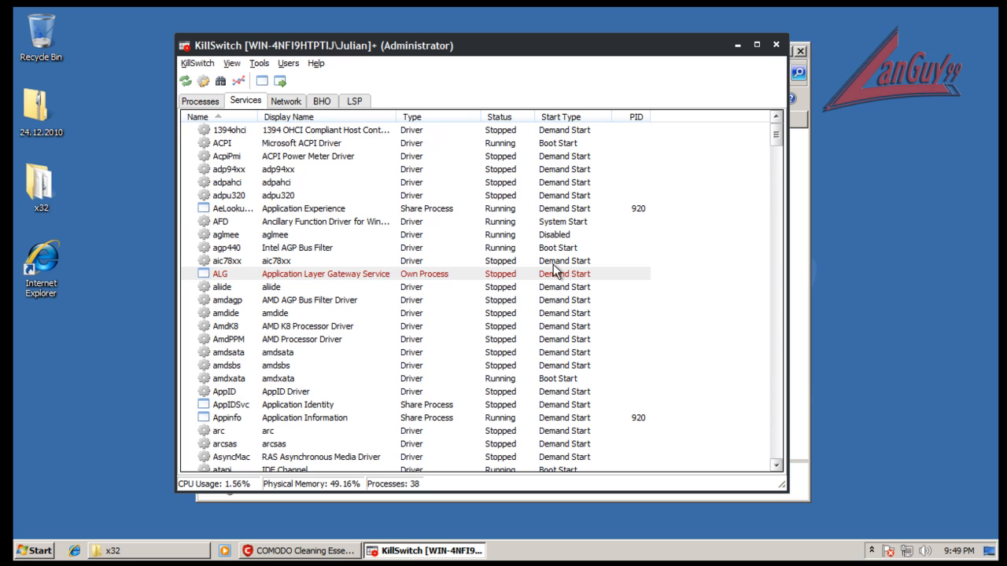
click(545, 227)
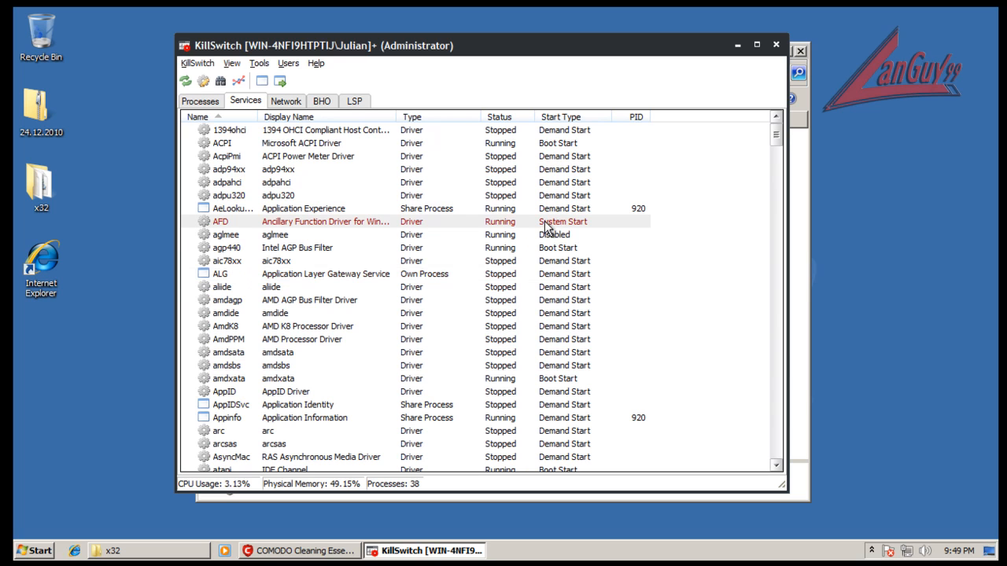
right_click(419, 226)
click(467, 315)
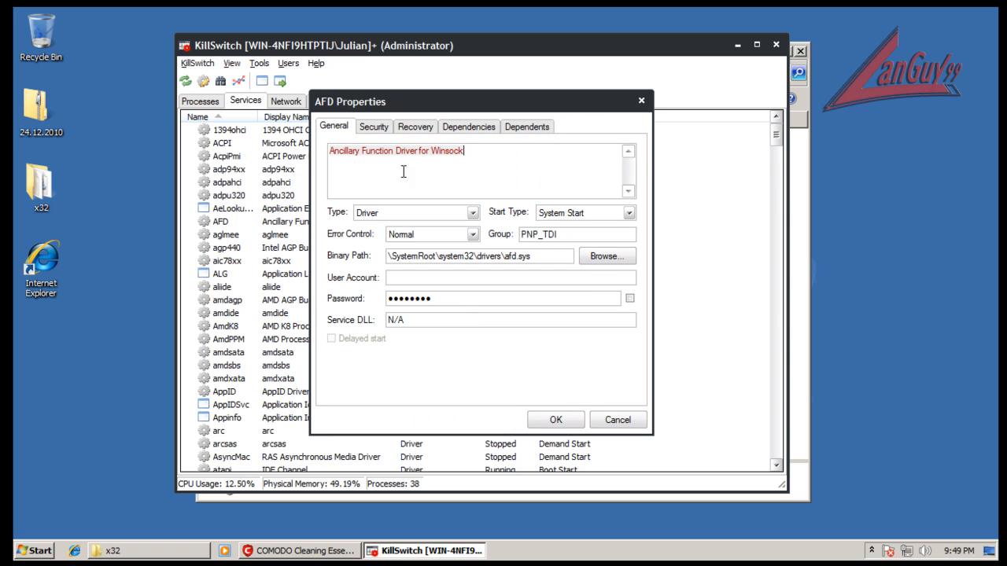
click(375, 129)
click(419, 128)
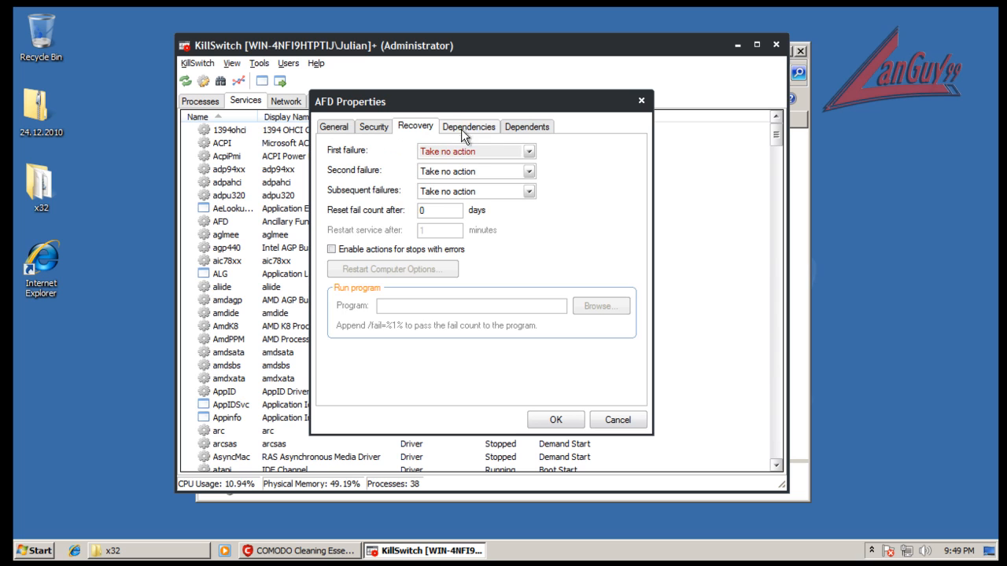
click(464, 127)
click(536, 128)
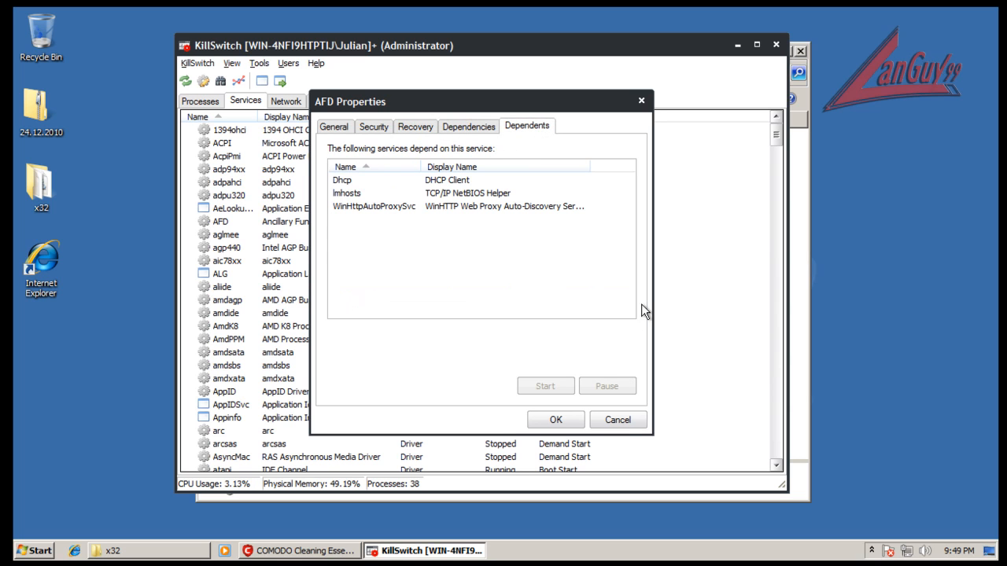
click(618, 420)
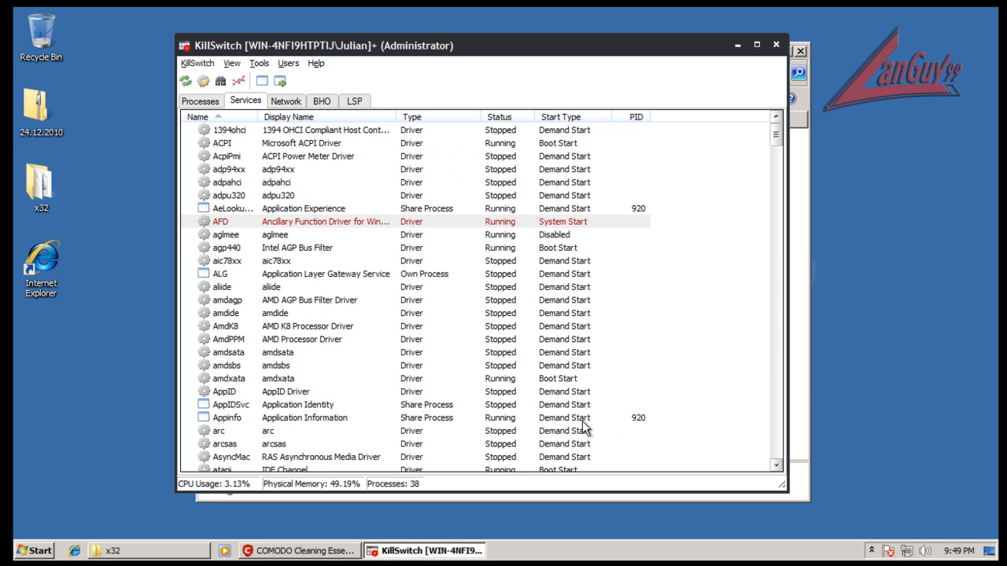
- Show the active network connections and widen the Remote Address column to read the full addresses
mouse_move(775, 136)
mouse_down()
mouse_move(783, 248)
mouse_move(772, 141)
mouse_up()
click(286, 101)
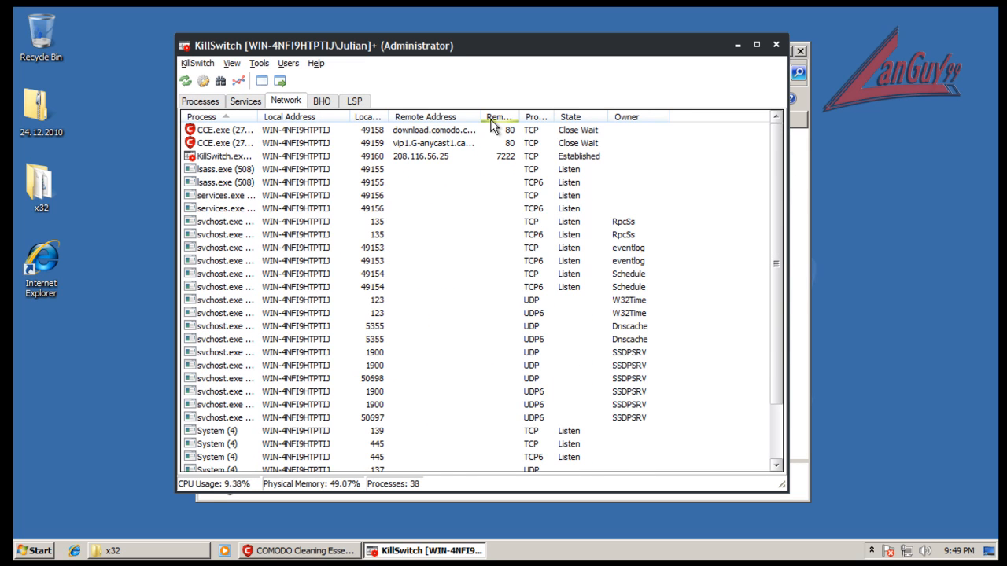
drag(478, 117, 512, 117)
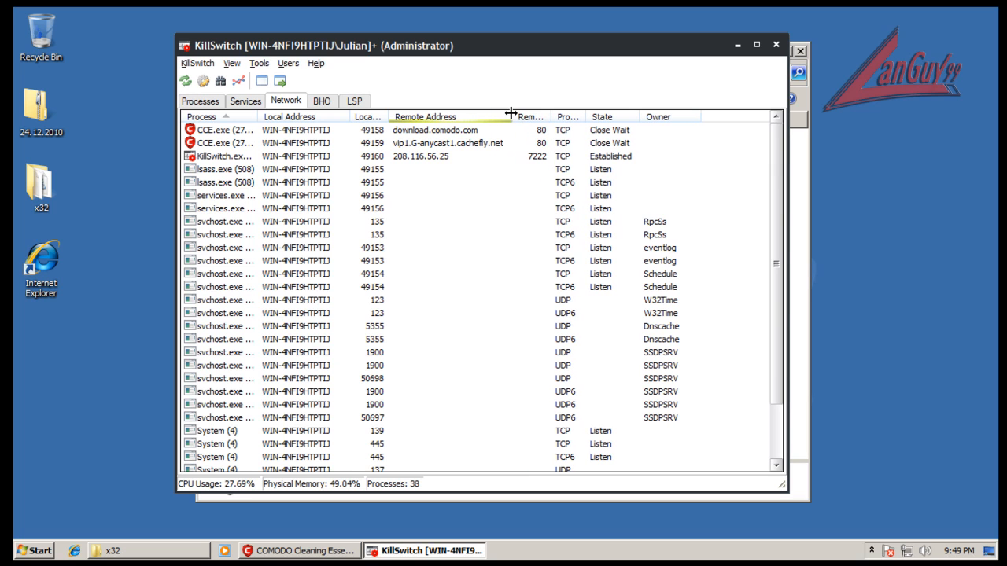
scroll(472, 240, down, 2)
scroll(472, 240, up, 2)
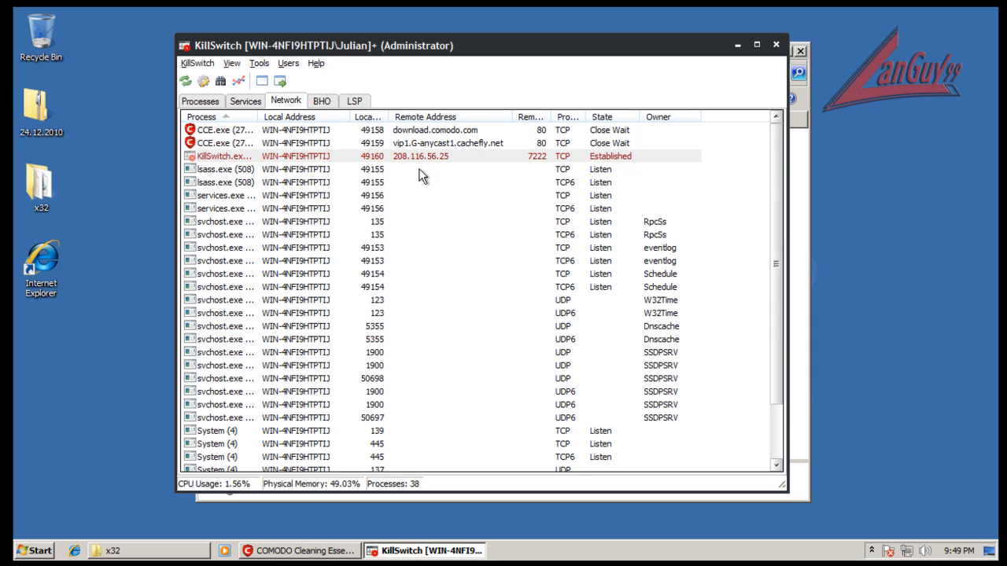
- View the BHO and LSP lists, and return to the process list to look through the verdicts again
click(320, 103)
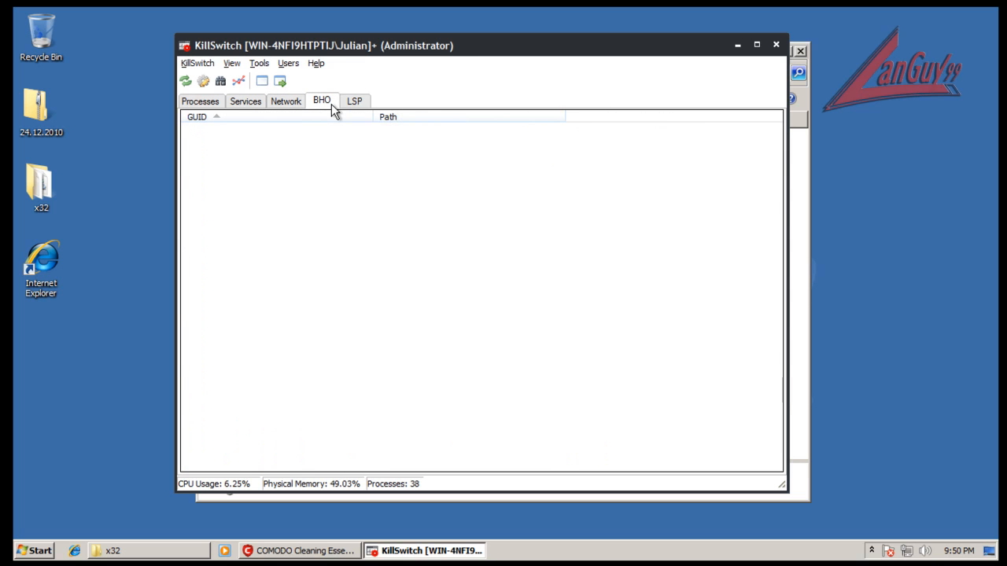
click(355, 103)
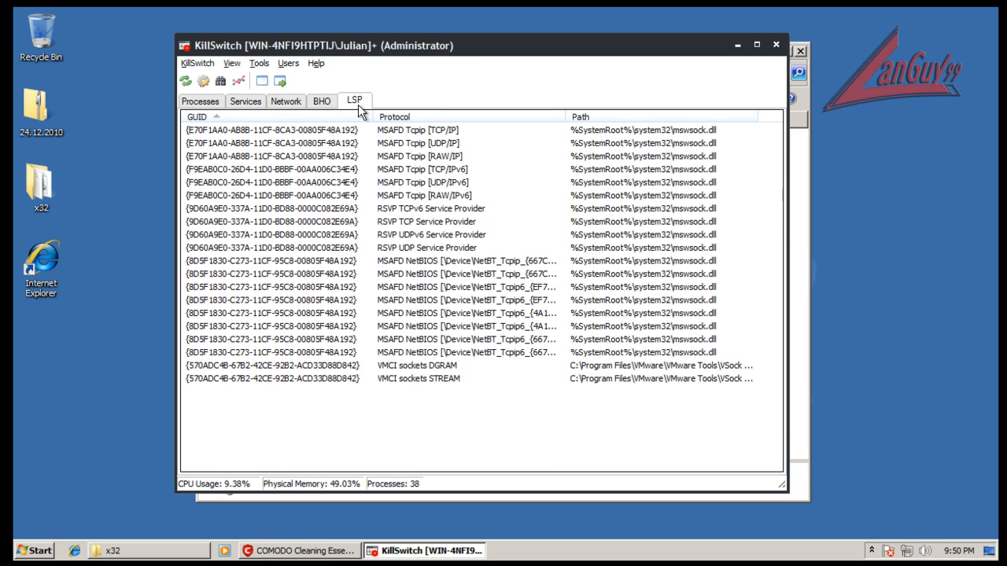
click(200, 101)
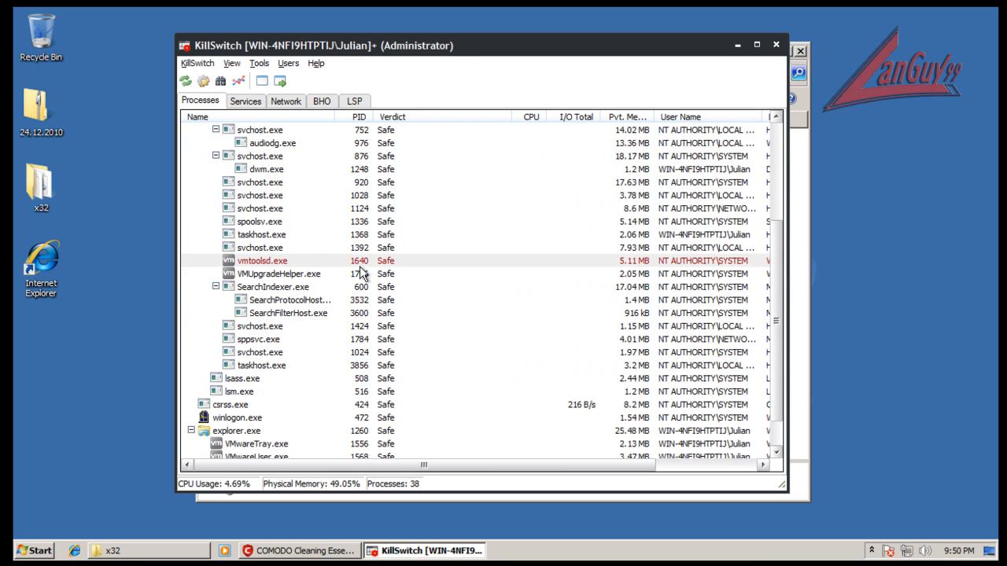
scroll(330, 269, down, 1)
scroll(360, 272, up, 2)
scroll(360, 271, up, 3)
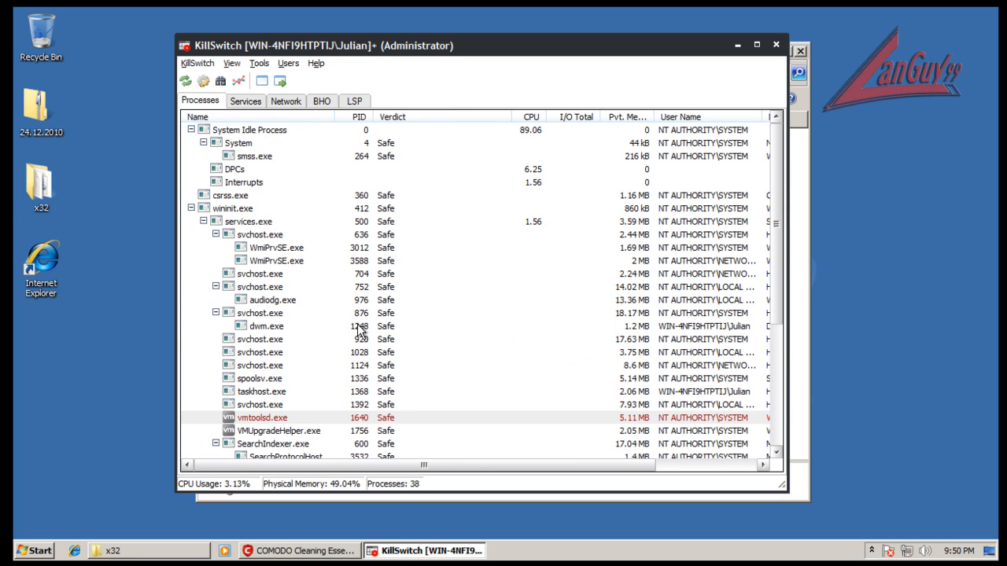
scroll(366, 324, down, 4)
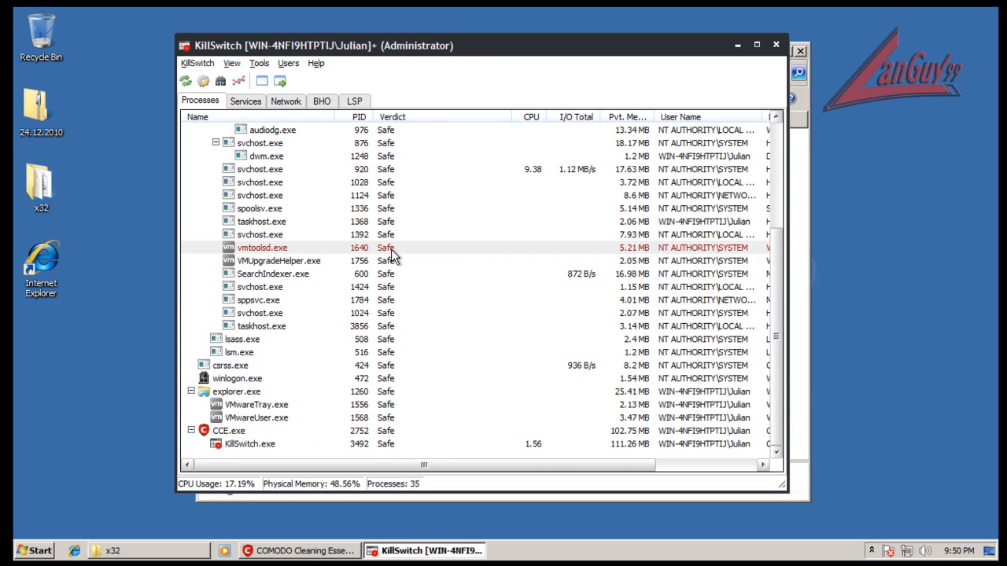
- View the Terminator's termination methods for vmtoolsd.exe and close it without running any
right_click(391, 251)
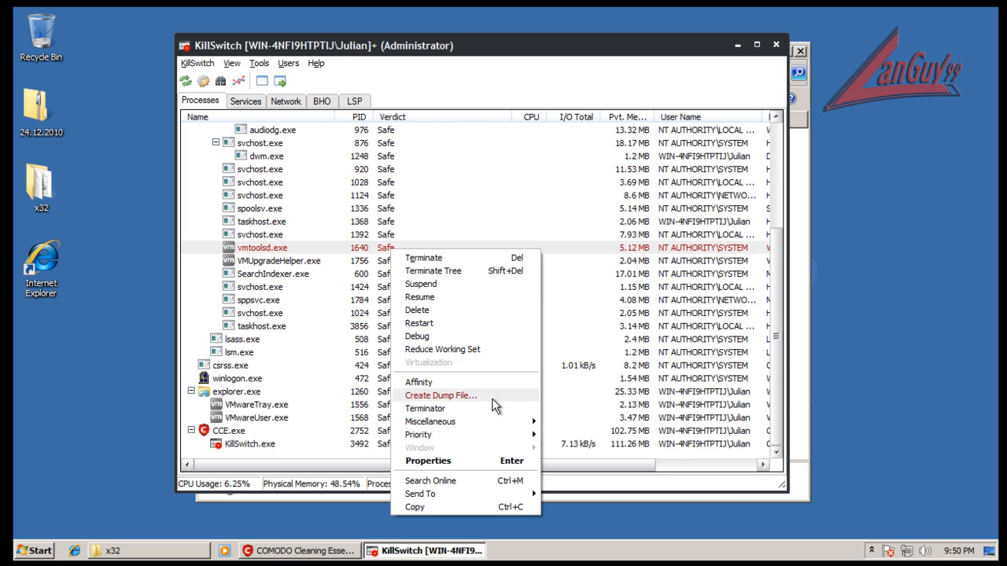
click(491, 413)
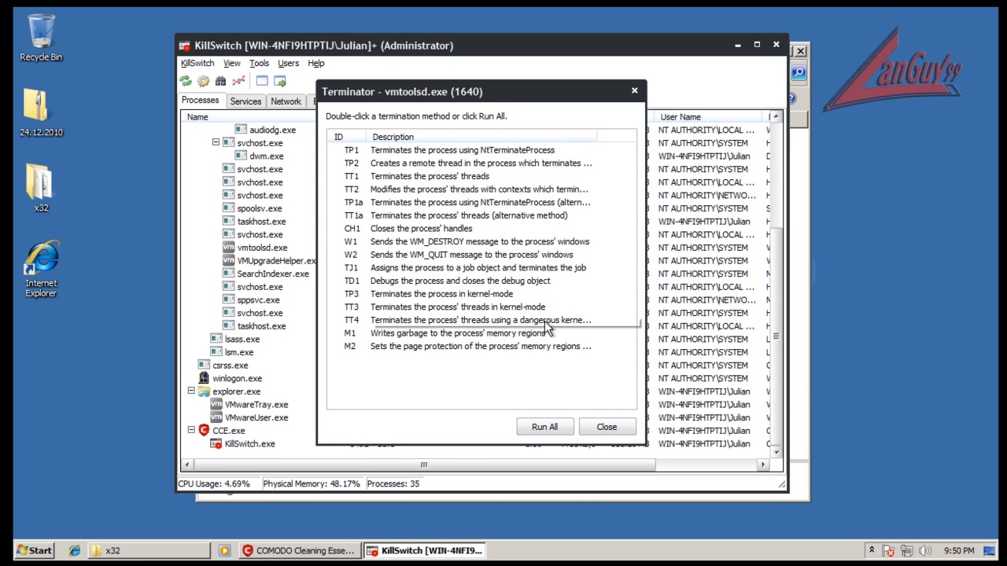
click(606, 429)
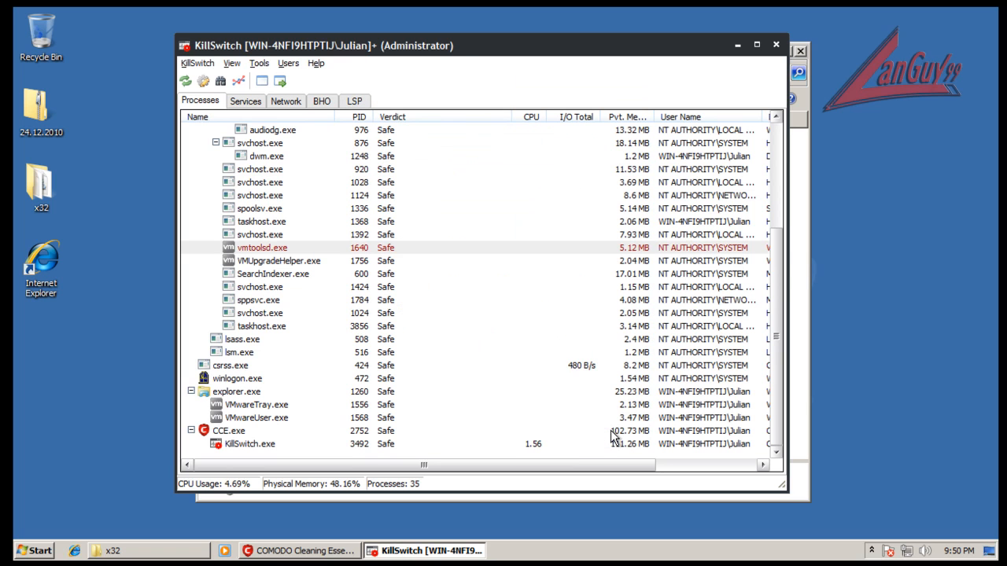
- Search online for vmtoolsd.exe, rearrange the browser and KillSwitch windows to view the results, and close the browser
right_click(386, 250)
click(480, 479)
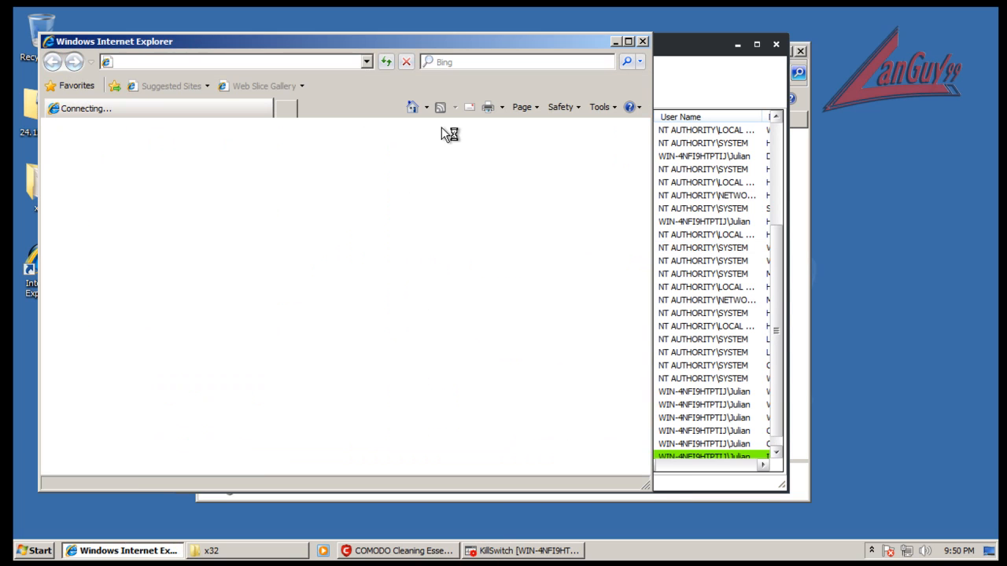
drag(391, 42, 476, 34)
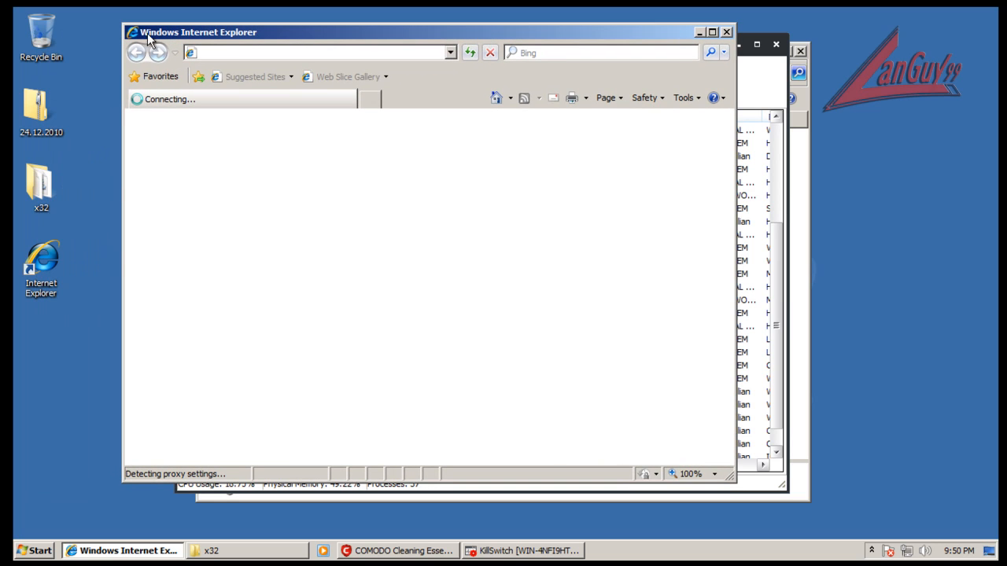
drag(229, 37, 499, 45)
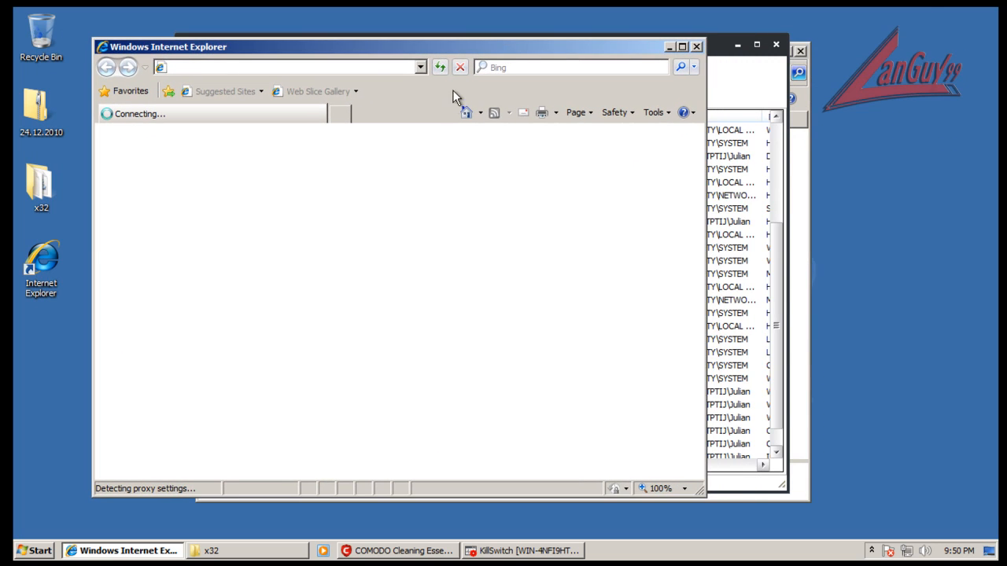
drag(718, 48, 818, 33)
click(320, 69)
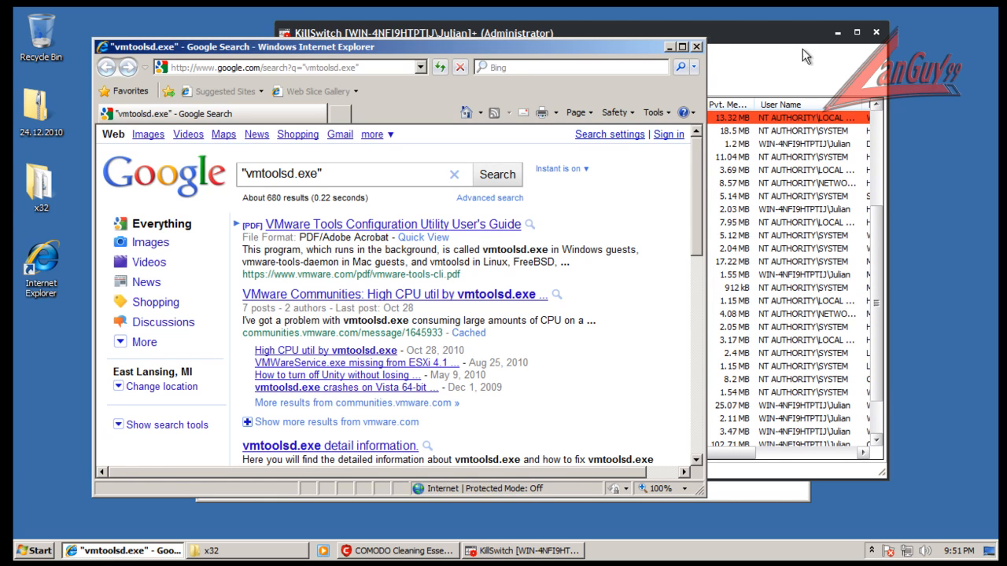
click(696, 47)
- Send vmtoolsd.exe to virustotal.com and read the summary of its earlier submission
right_click(497, 221)
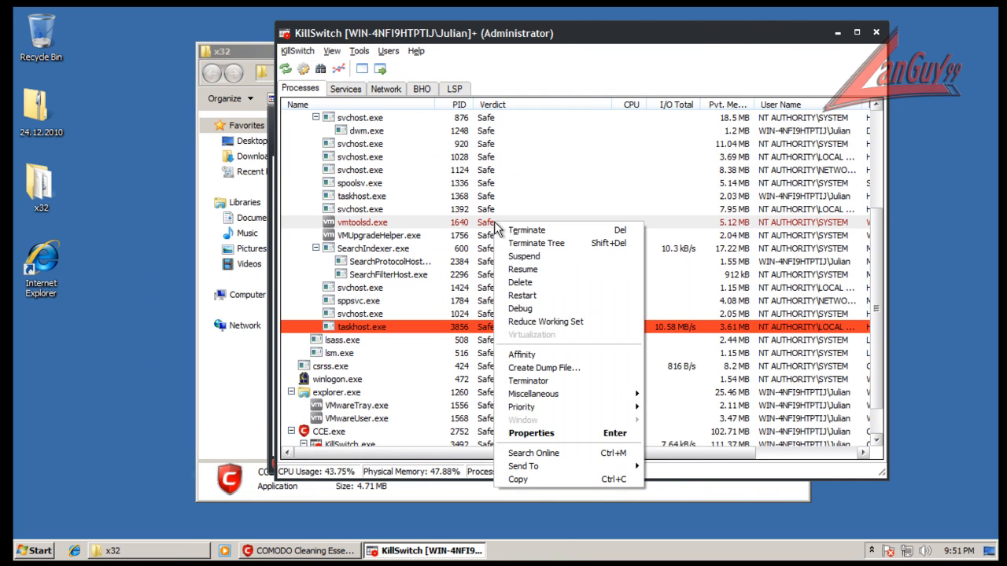
mouse_move(636, 465)
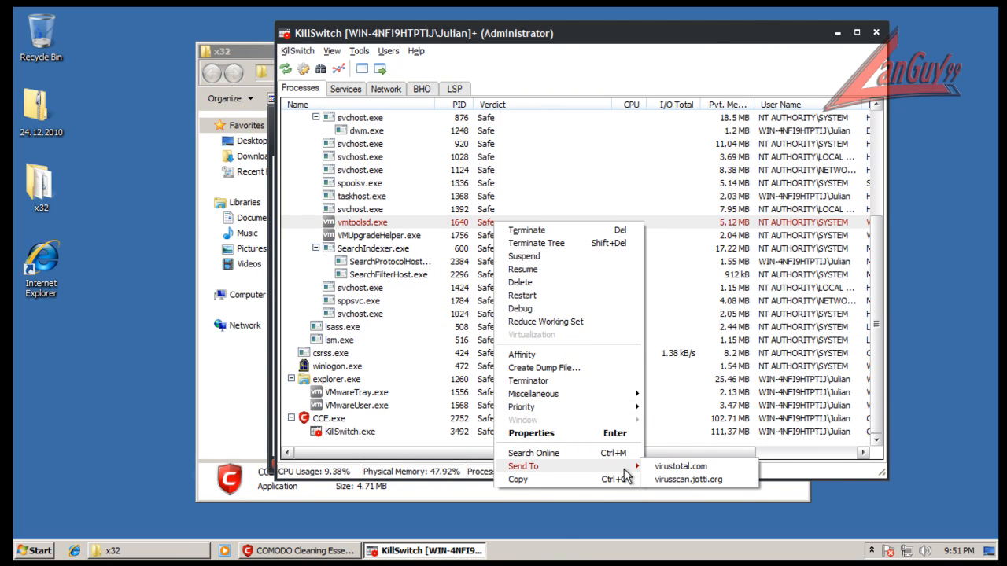
click(695, 468)
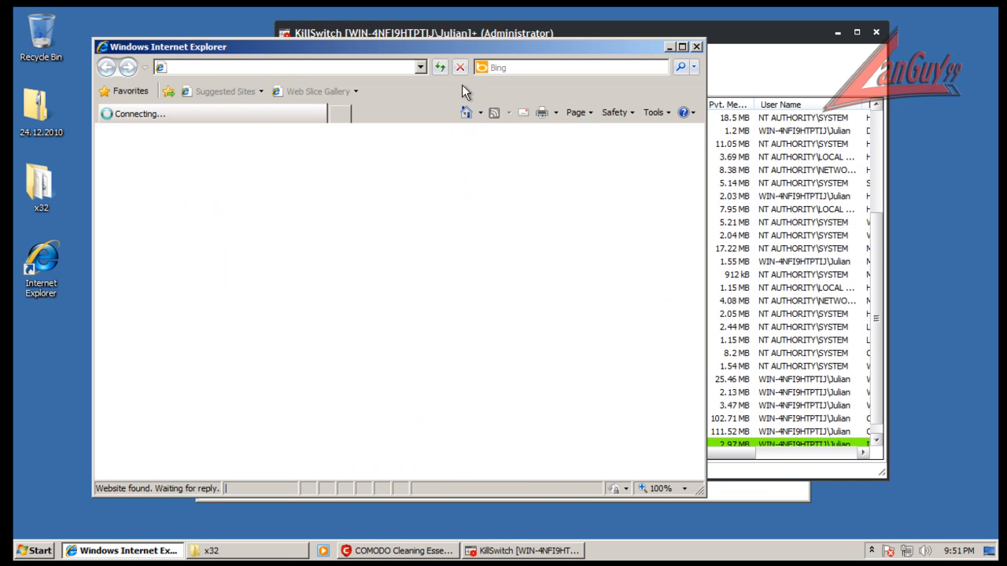
drag(430, 44, 436, 33)
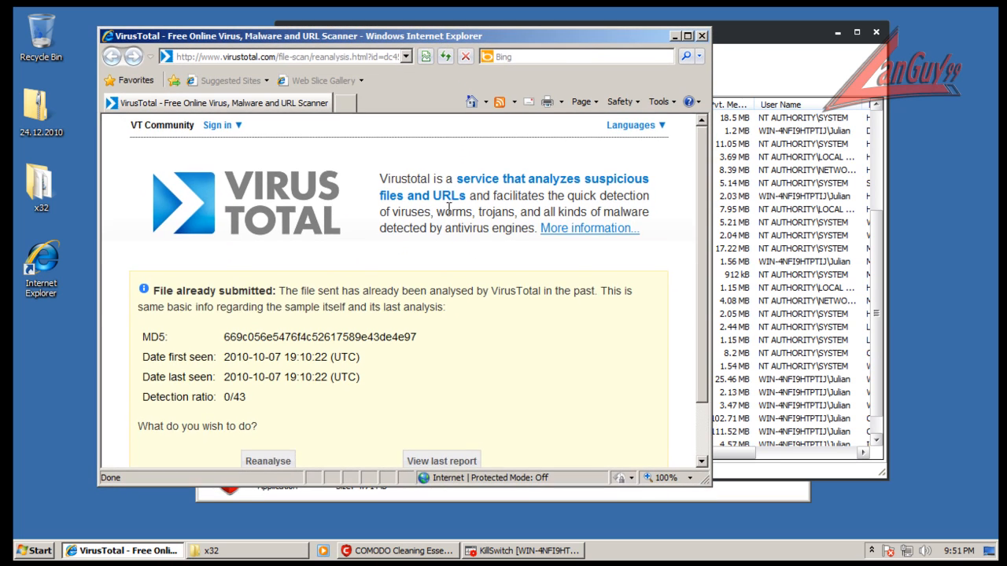
scroll(450, 236, down, 2)
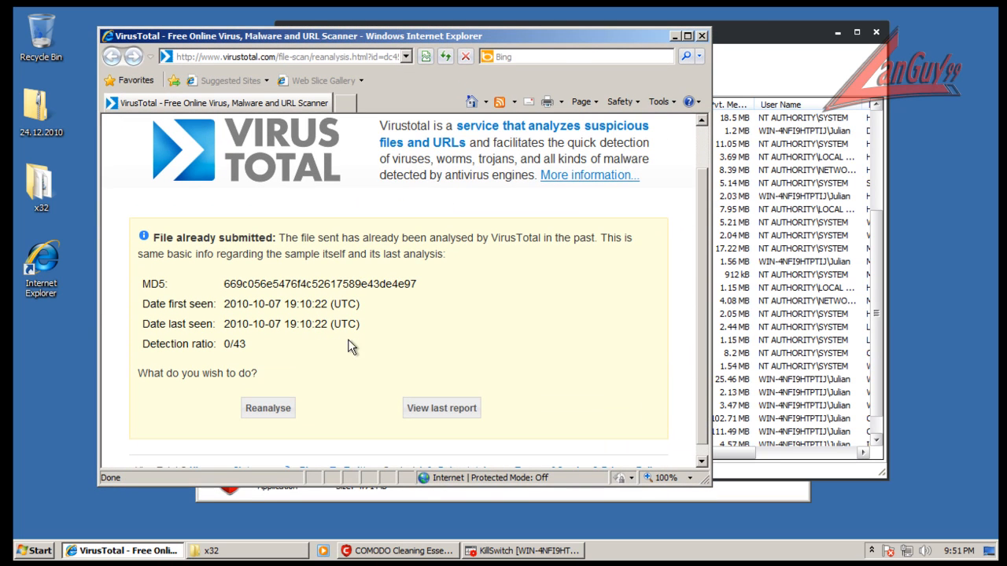
- View VirusTotal's last report for vmtoolsd.exe, check the antivirus results, and close the browser
click(429, 411)
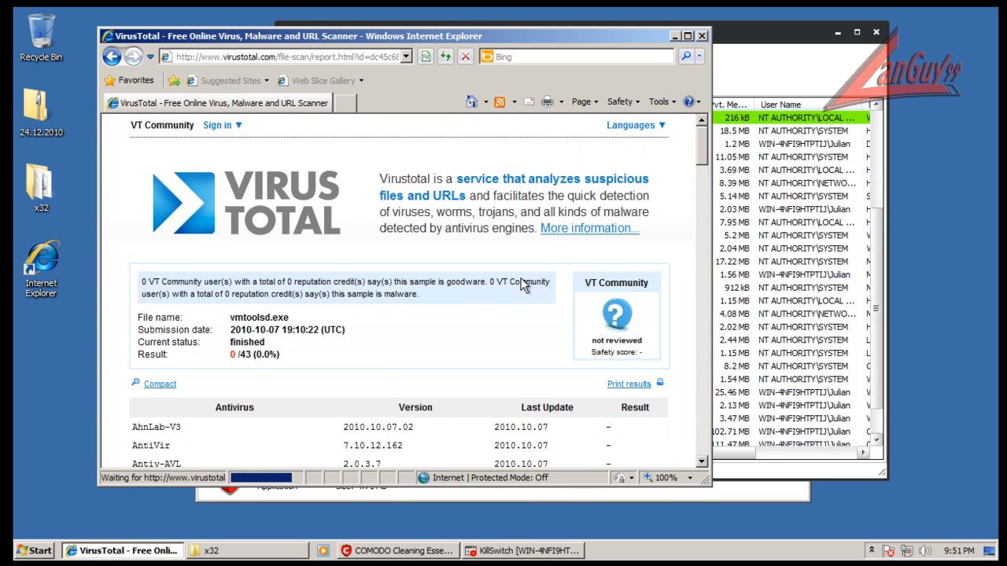
scroll(537, 291, down, 3)
scroll(534, 285, down, 1)
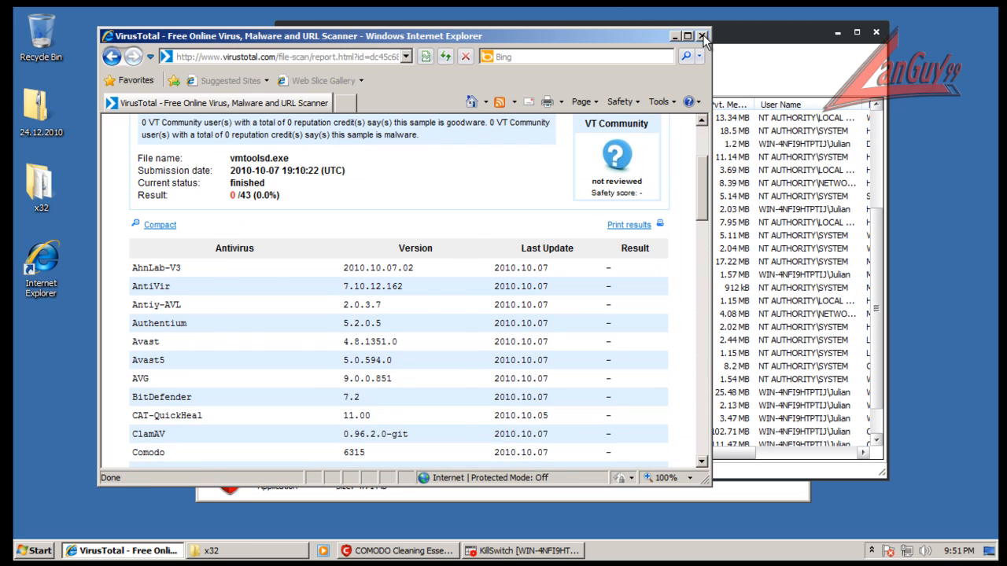
click(674, 35)
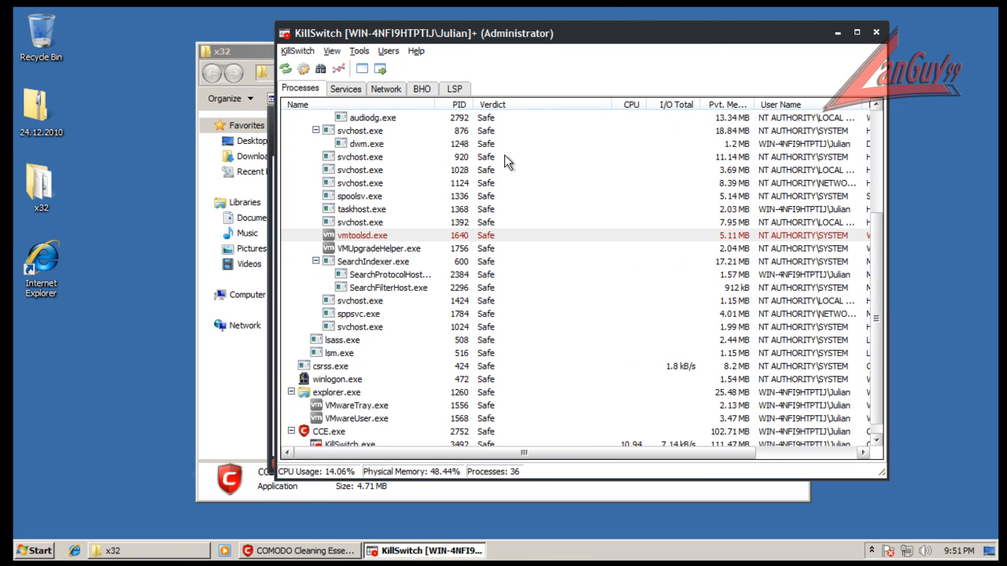
- Open the properties of vmtoolsd.exe and reposition the window to review its general file and process details
right_click(444, 240)
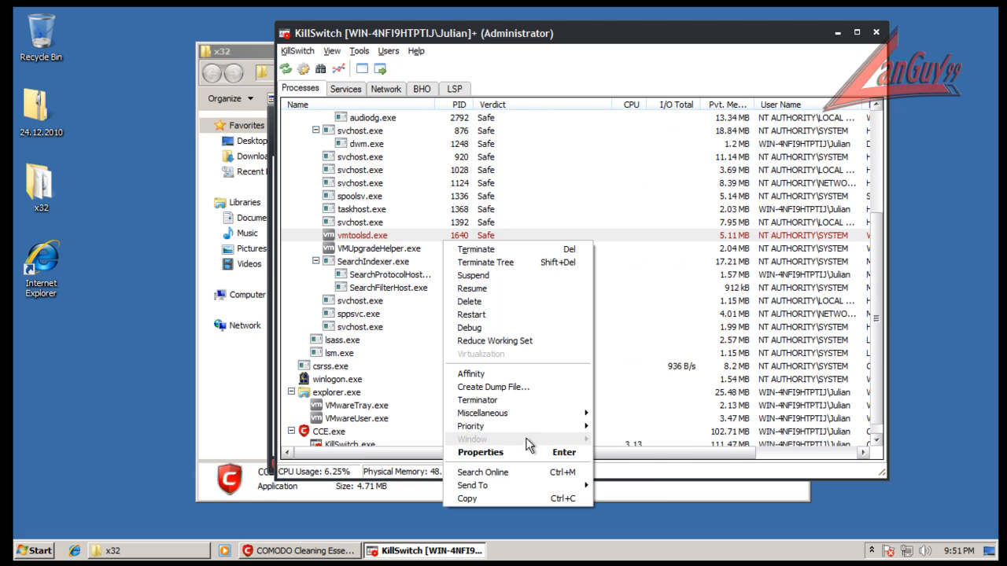
mouse_move(527, 425)
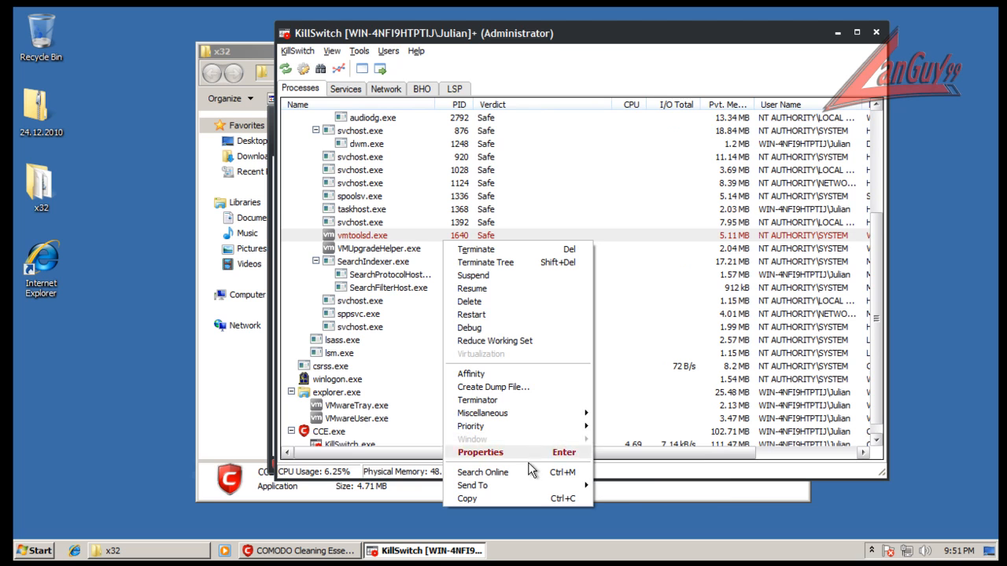
click(526, 452)
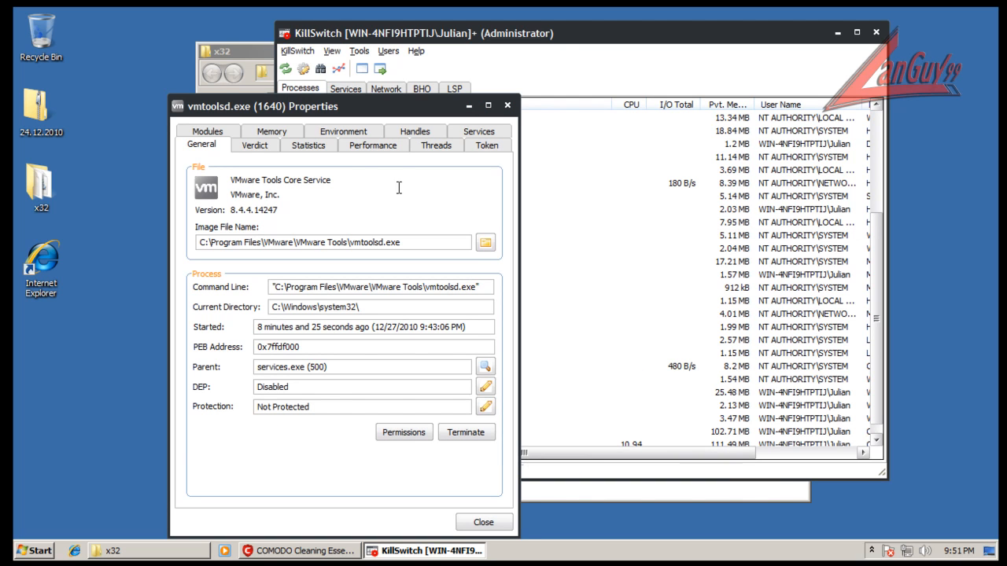
drag(385, 105, 428, 96)
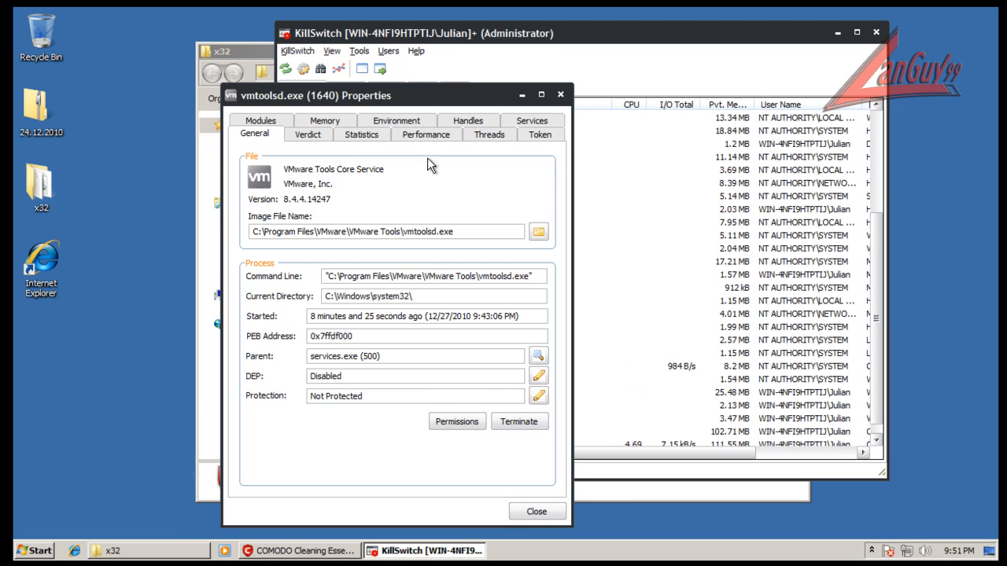
- Inspect the verdict, statistics, performance graphs, threads and token of vmtoolsd.exe
click(308, 135)
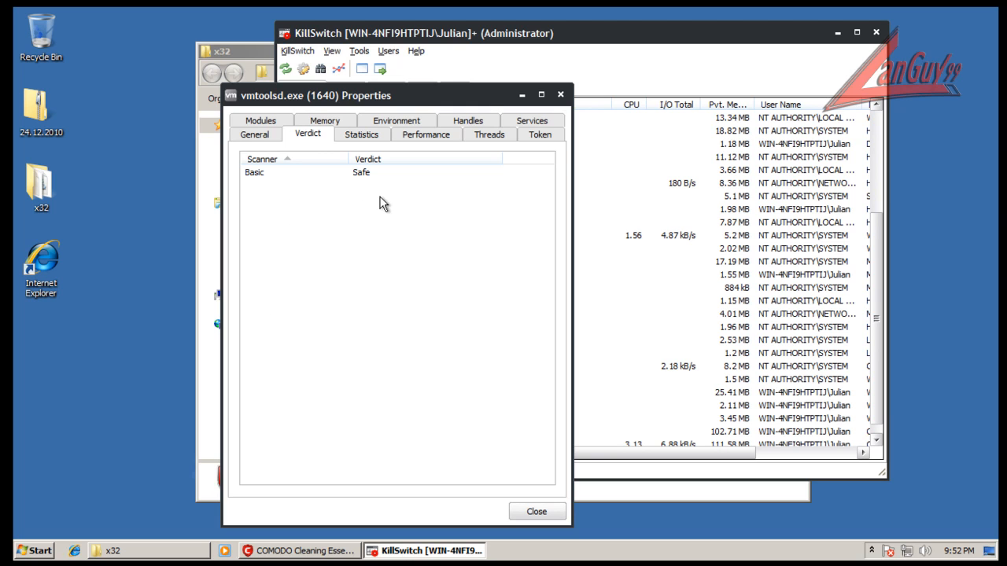
click(376, 137)
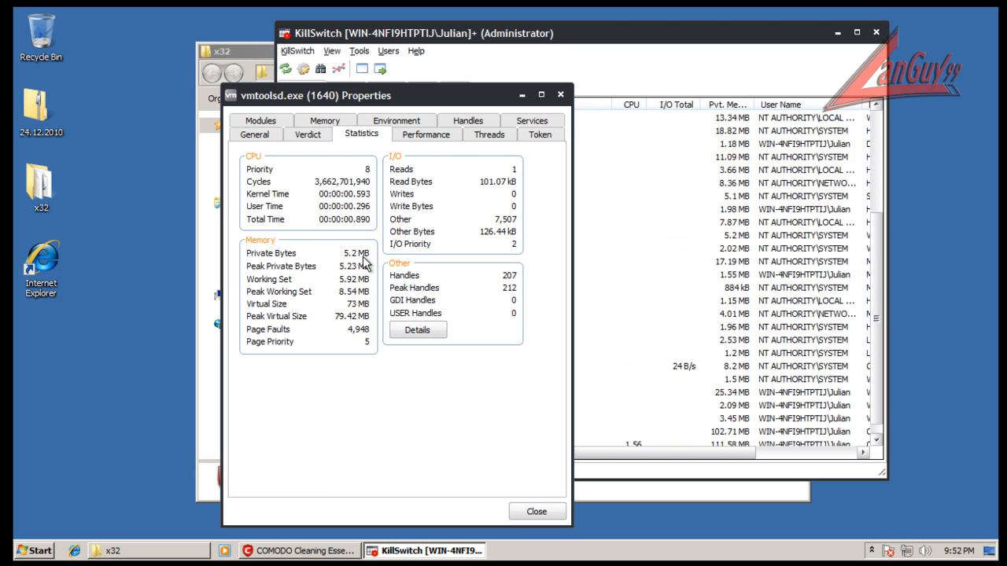
click(414, 140)
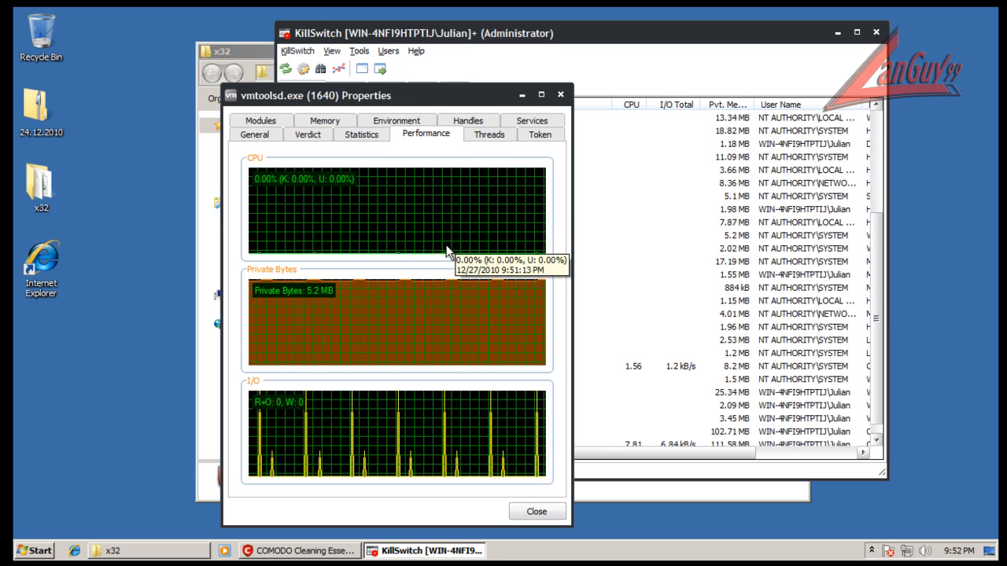
click(490, 135)
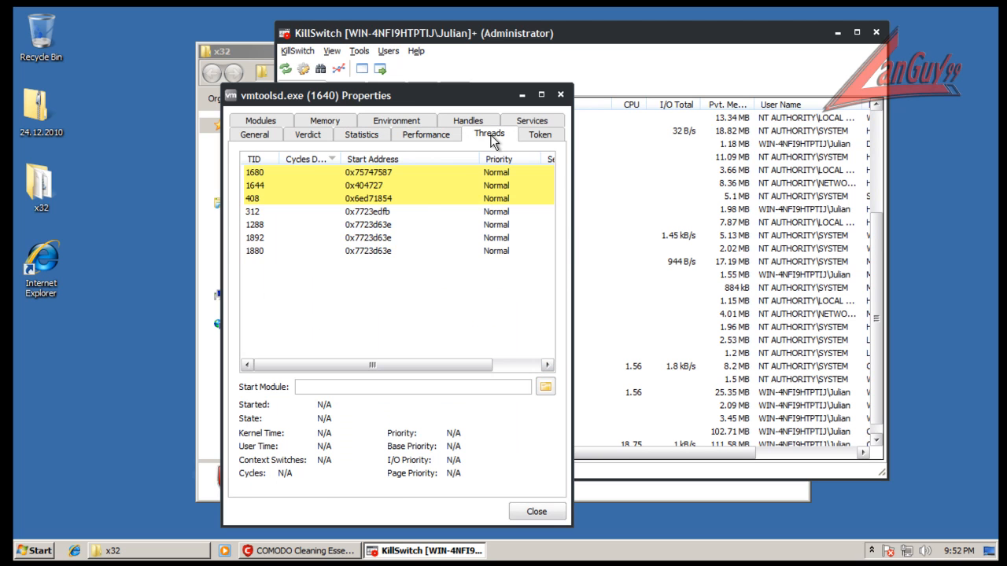
click(538, 135)
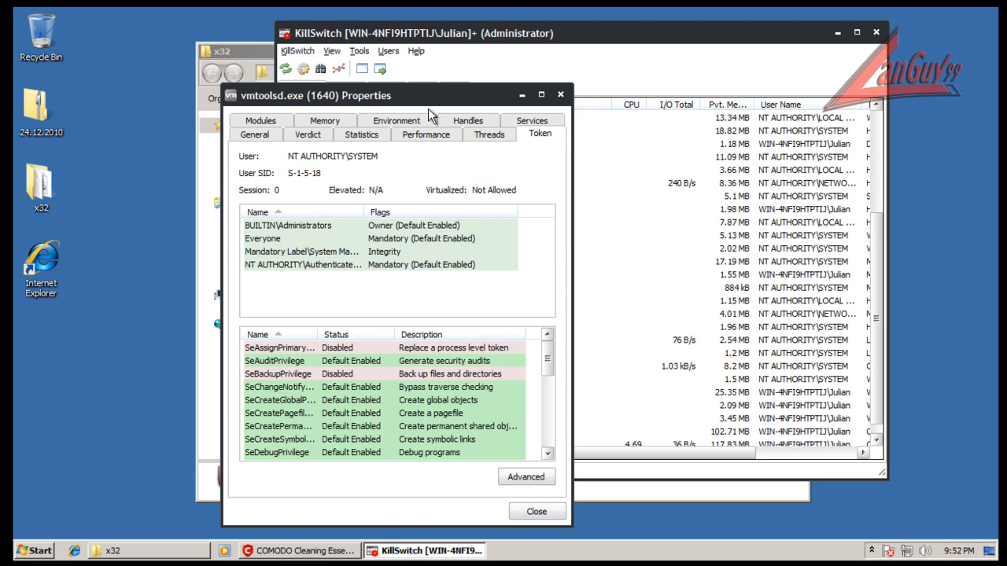
- List the modules loaded by vmtoolsd.exe with their verdicts, and move the properties window off most of the process list
click(261, 121)
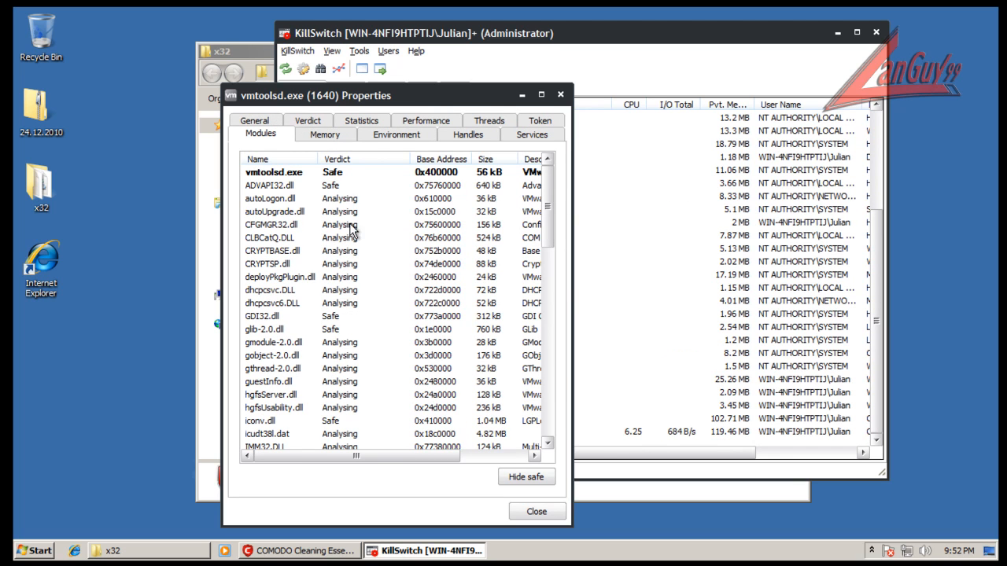
drag(410, 96, 247, 101)
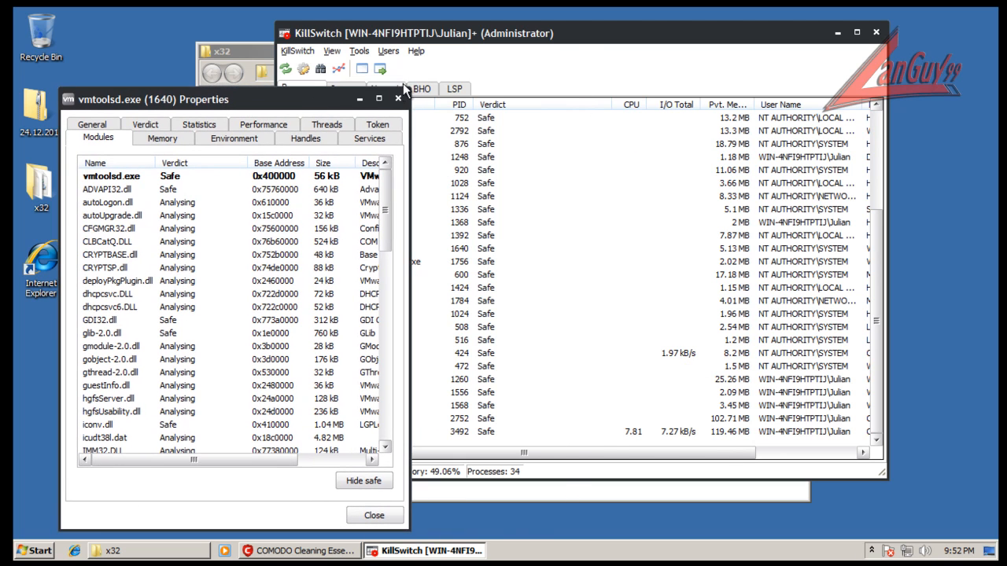
drag(392, 96, 382, 140)
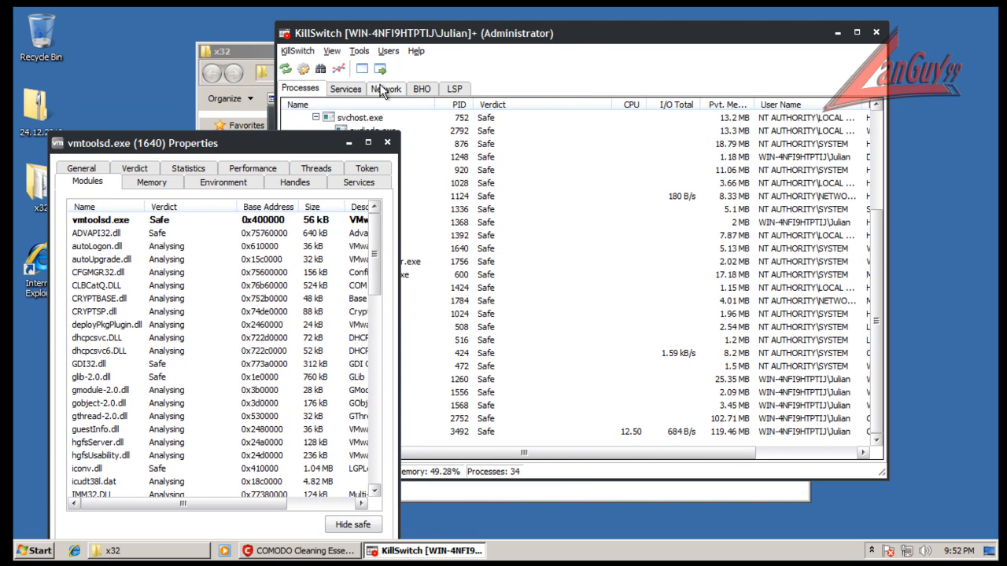
- Show the network connections behind the vmtoolsd.exe properties, reposition that properties window and recheck its module verdicts
click(385, 88)
drag(321, 143, 416, 55)
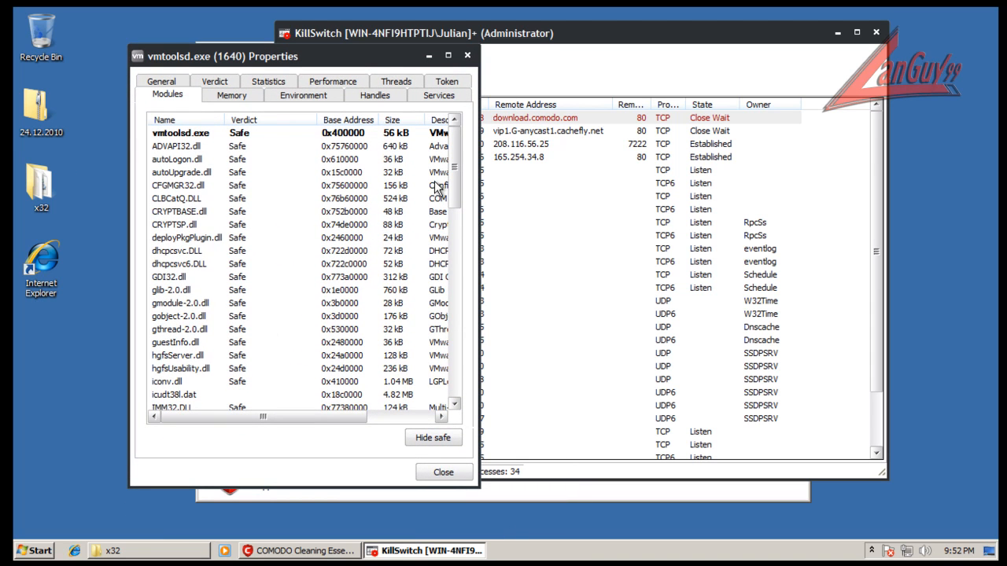
drag(457, 176, 450, 132)
- Inspect the memory regions, environment variables and services of vmtoolsd.exe, then return to its general details
click(242, 94)
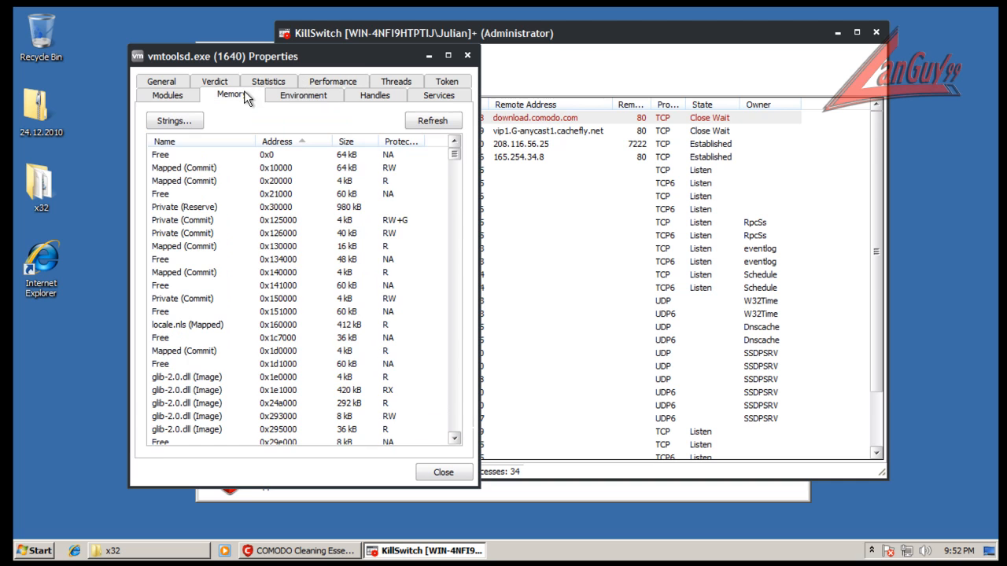
click(288, 93)
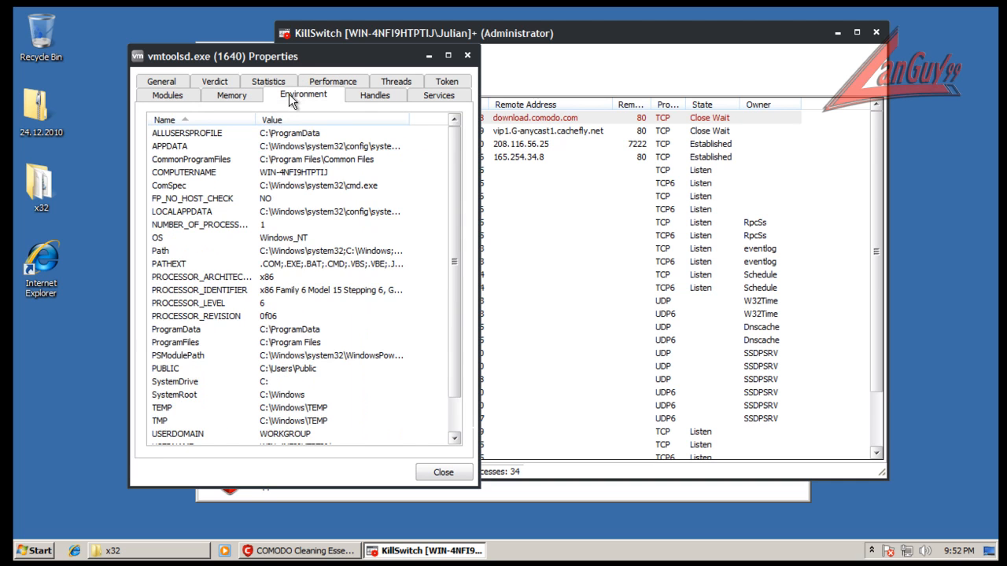
click(239, 97)
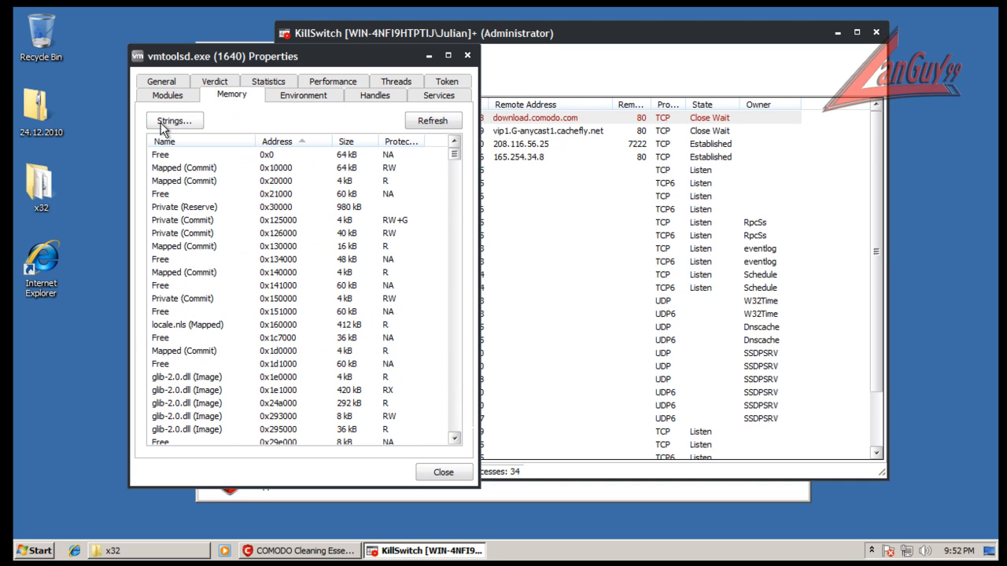
click(353, 94)
click(440, 96)
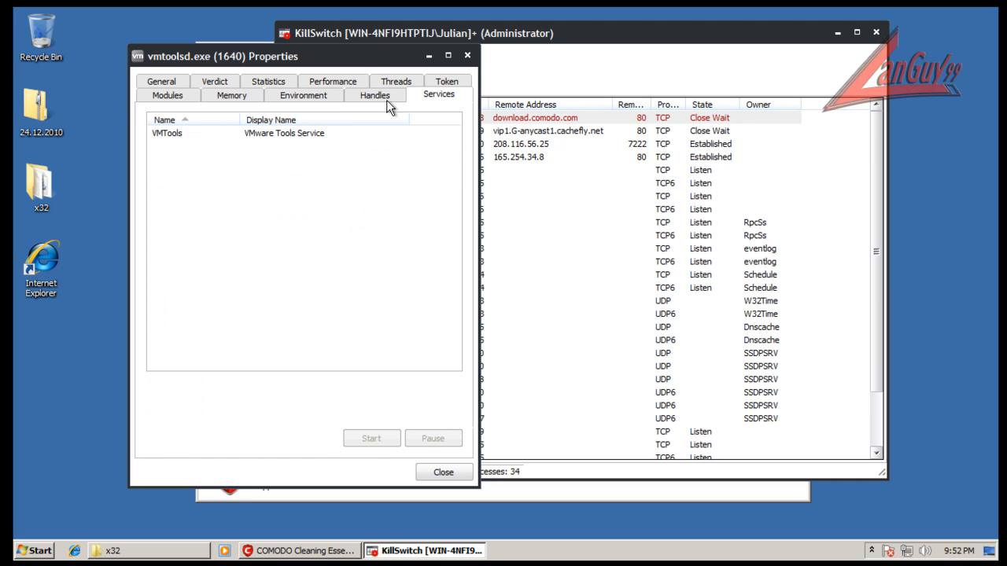
click(166, 81)
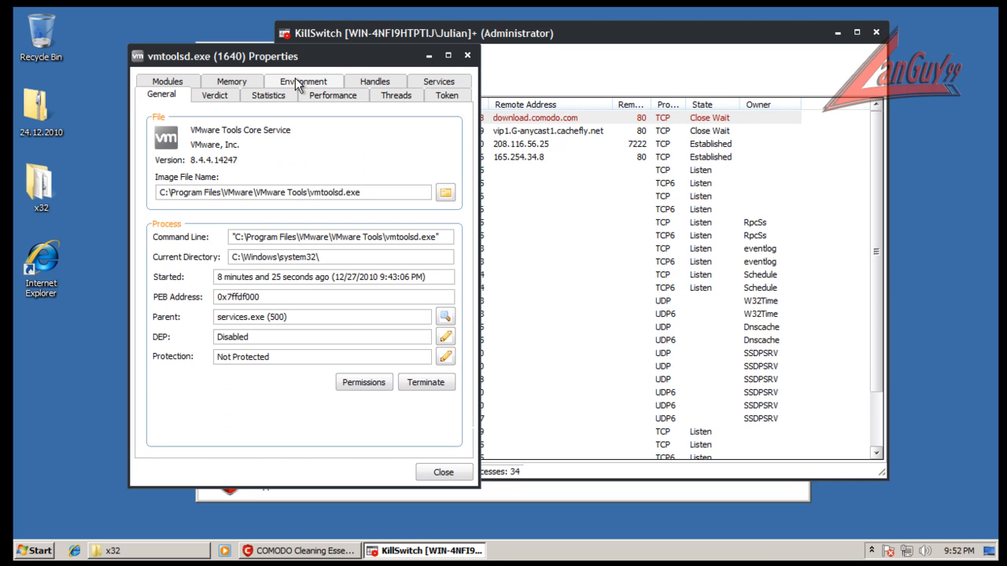
- Close the vmtoolsd.exe properties, return KillSwitch to the process list and reposition its window over the open folder window
drag(346, 56, 416, 51)
click(540, 50)
mouse_move(605, 36)
mouse_down()
mouse_move(696, 54)
mouse_move(665, 60)
mouse_move(625, 39)
mouse_up()
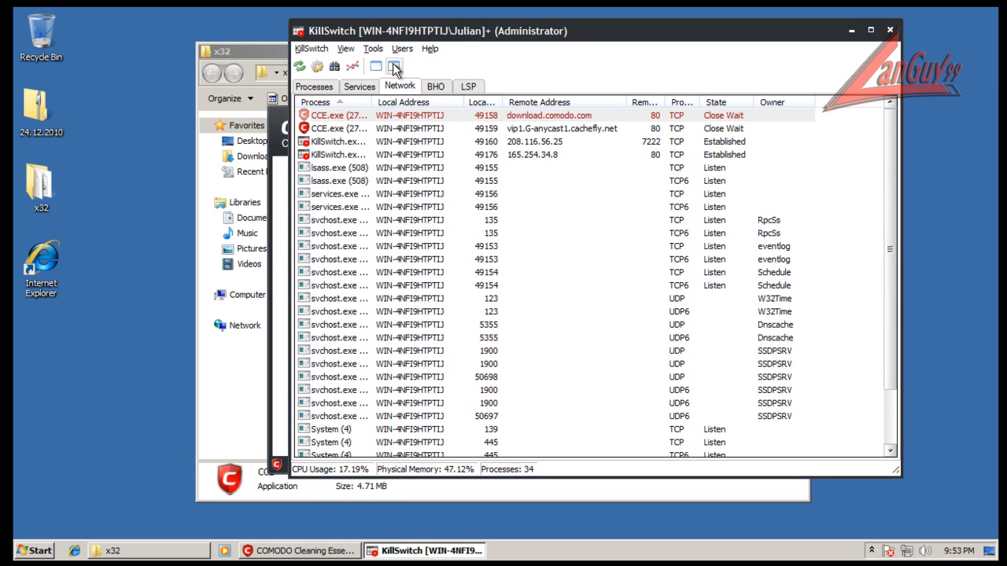
click(323, 88)
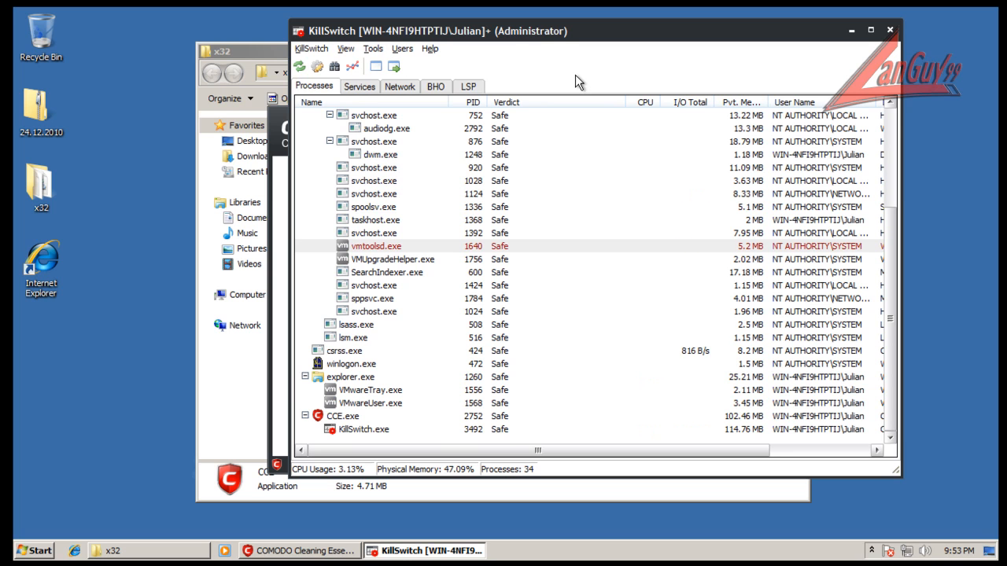
drag(546, 32, 512, 54)
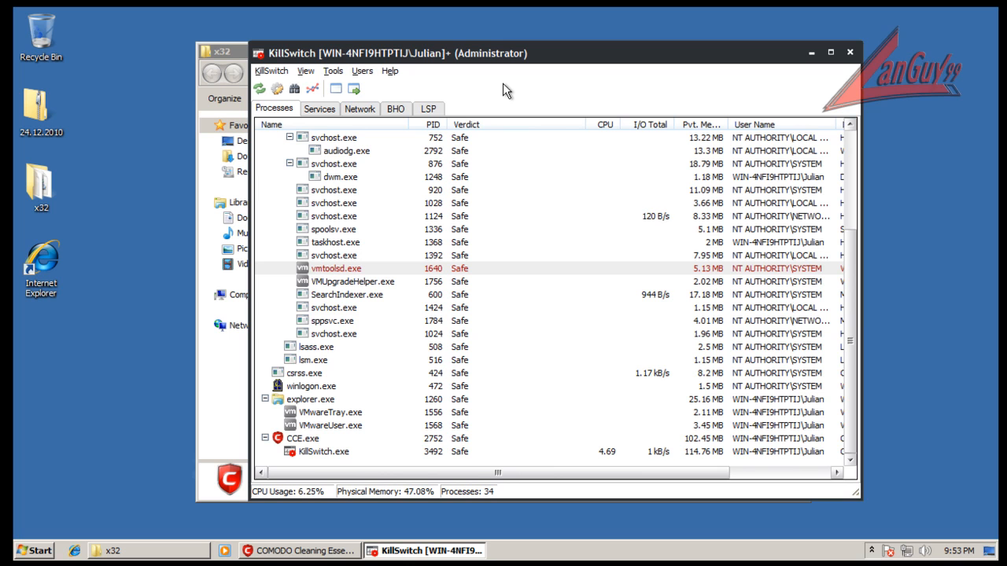
drag(544, 57, 498, 68)
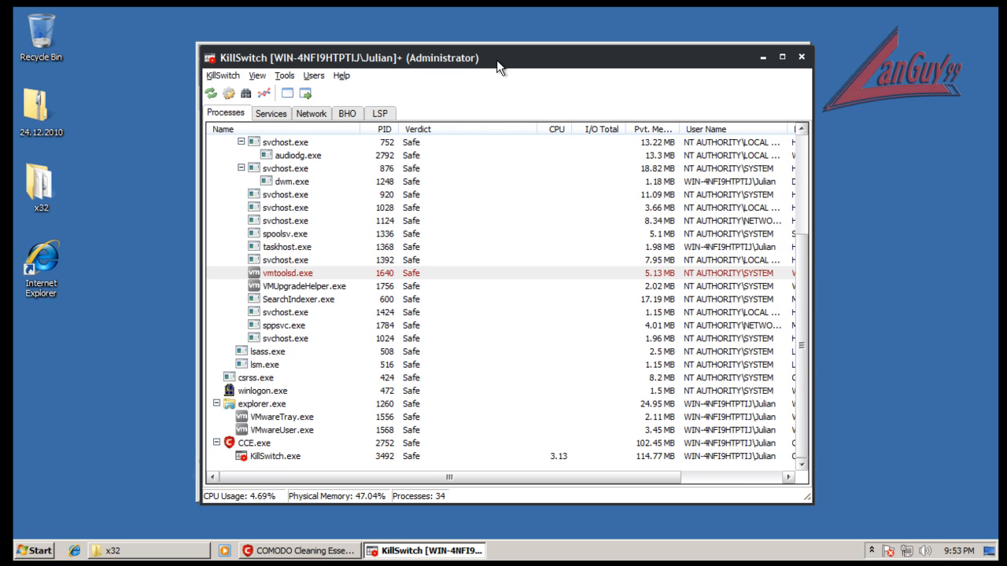
drag(496, 59, 492, 55)
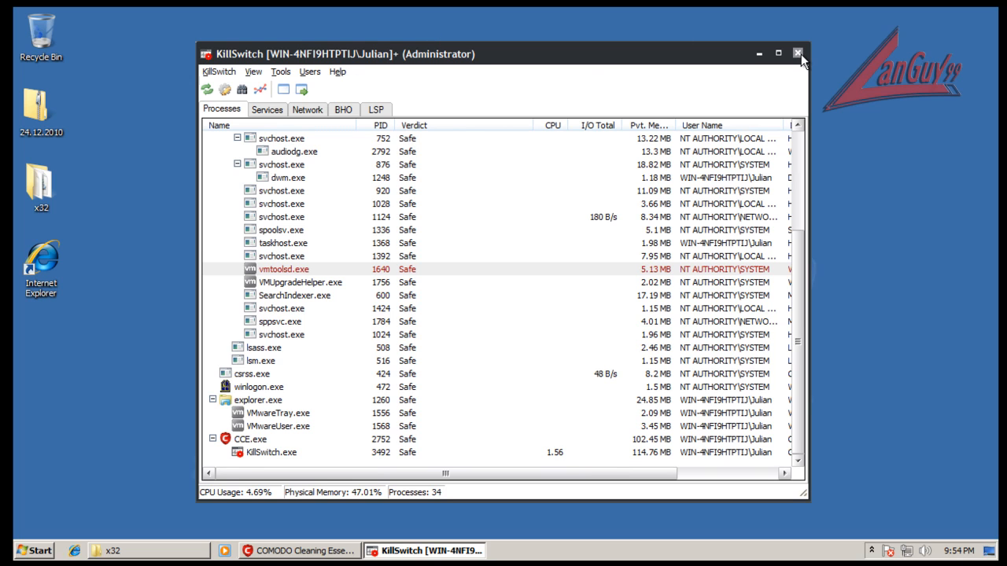
- View the version and licence information about KillSwitch, and close it
click(338, 72)
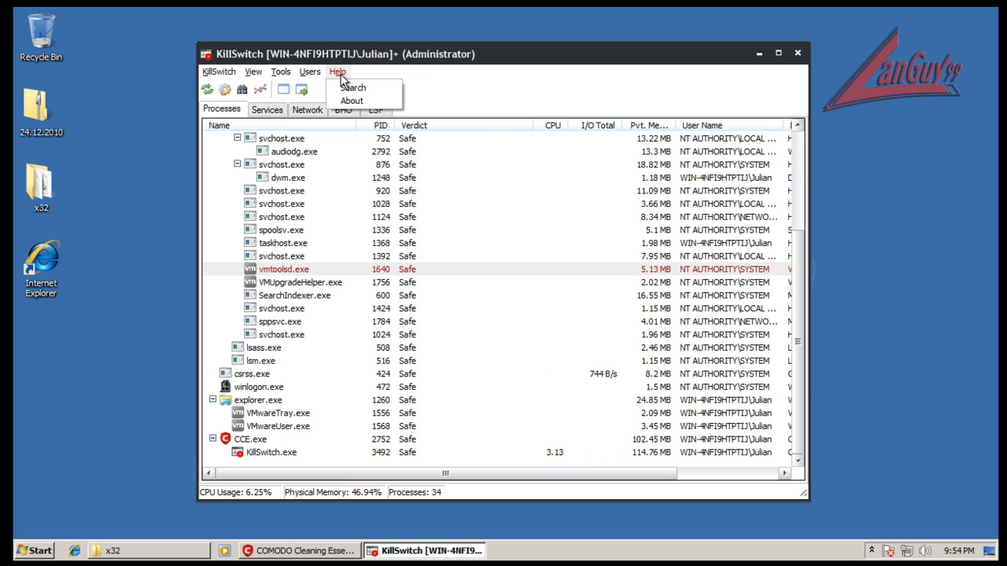
click(384, 103)
drag(485, 211, 476, 185)
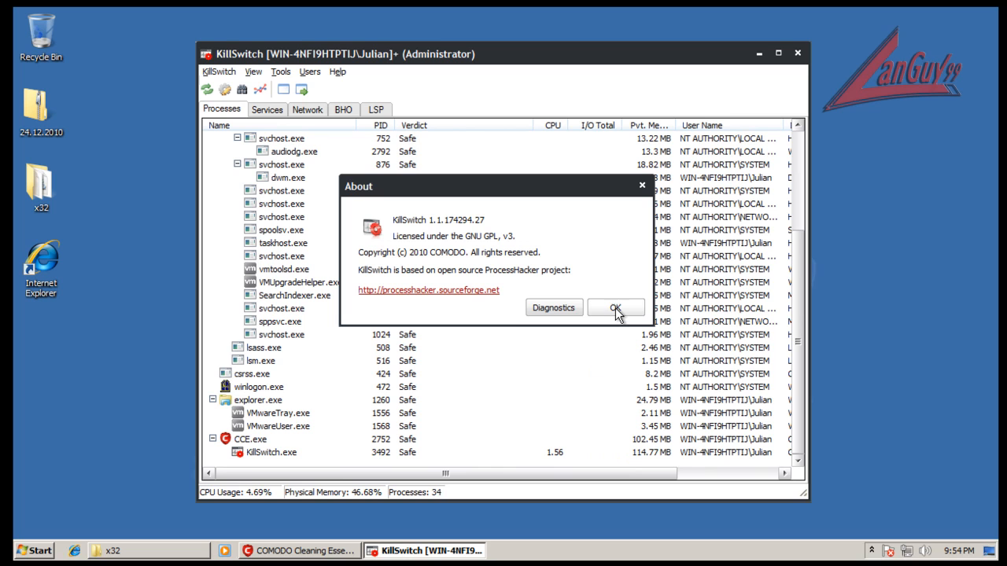
click(605, 308)
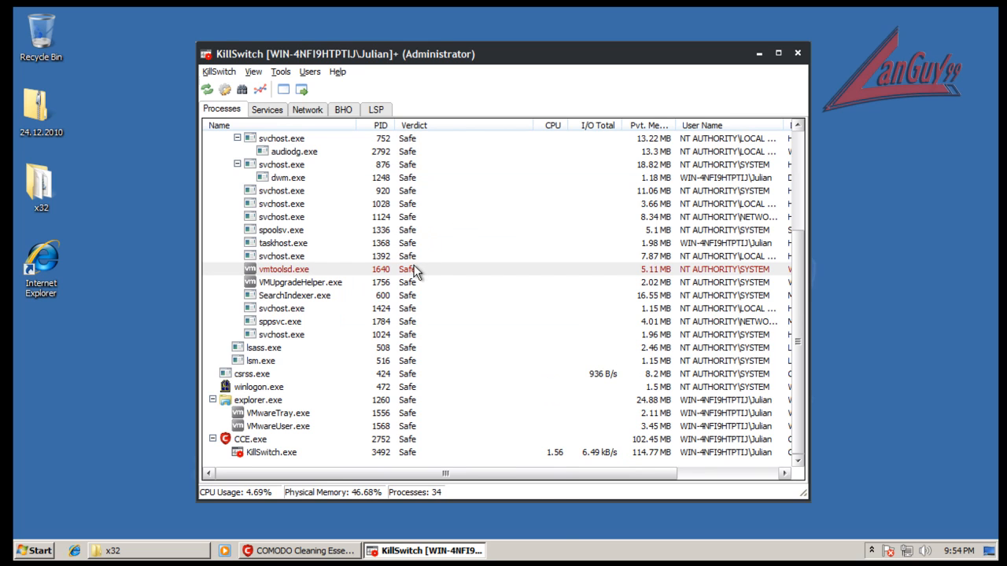
- Open the properties of vmtoolsd.exe, check its scanner verdict and close the window
right_click(414, 268)
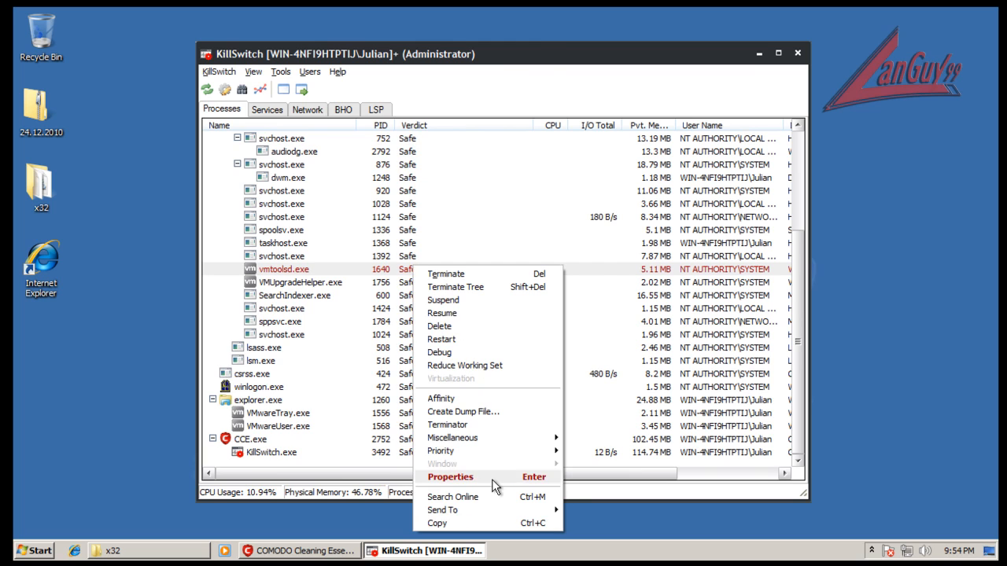
click(491, 478)
click(298, 86)
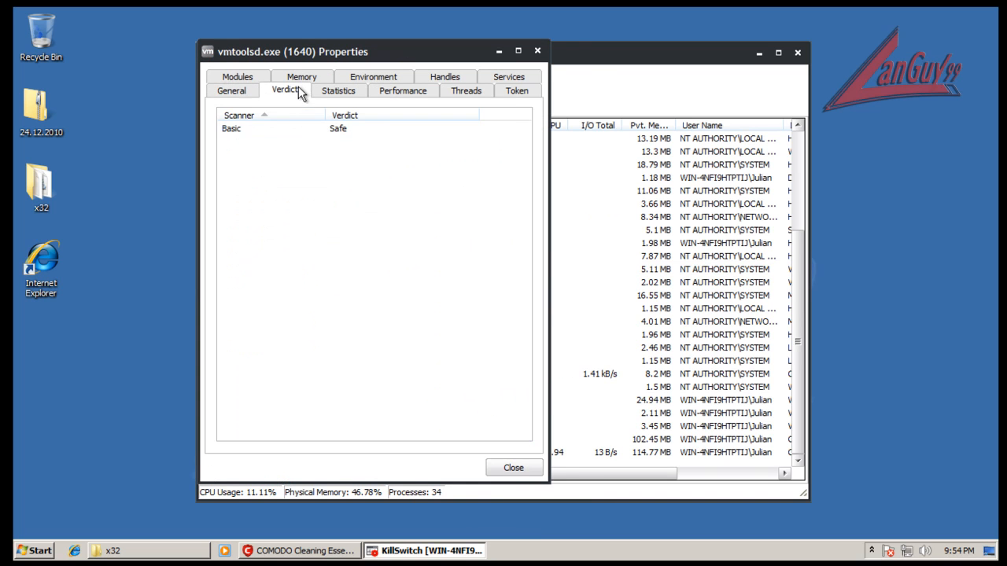
drag(387, 50, 438, 56)
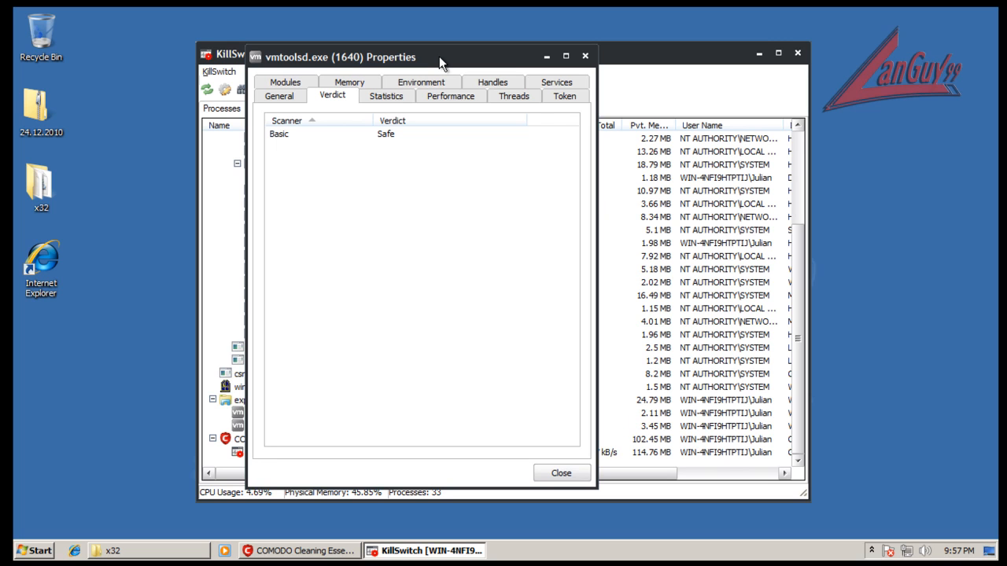
click(584, 57)
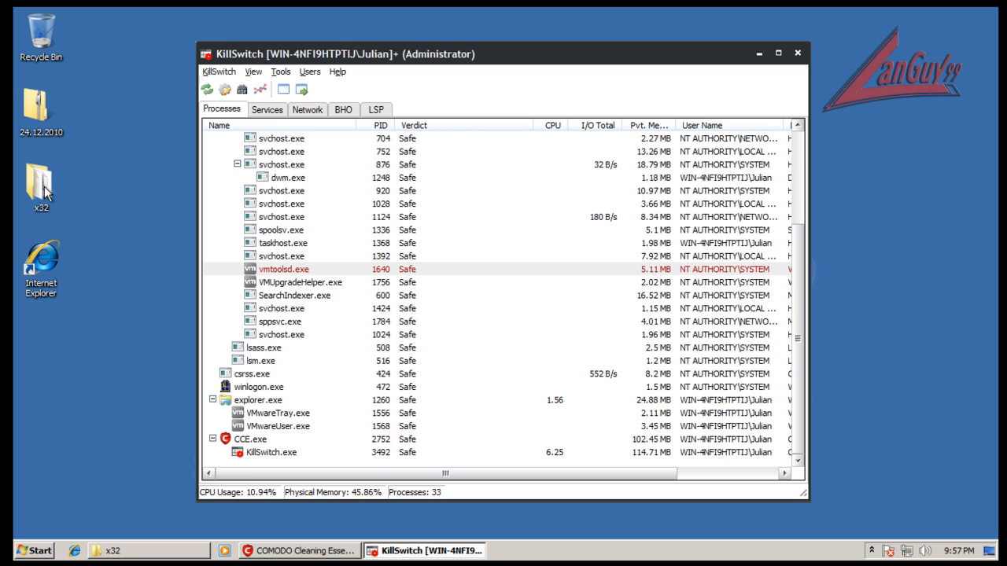
- Sort the files in the 24.12.2010 archive's inner folder by compressed size, copy safesurf to the desktop and close the archive
double_click(36, 111)
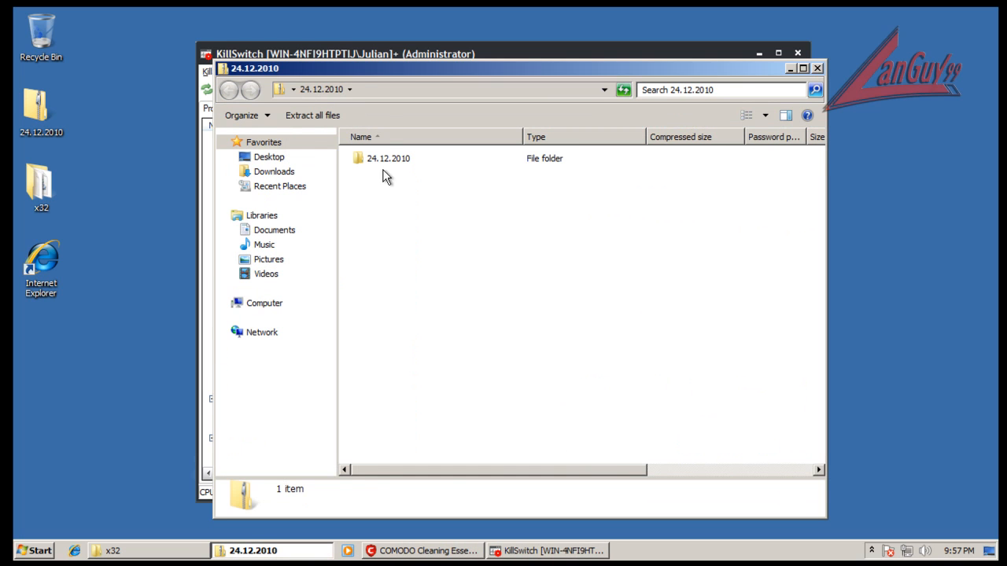
double_click(386, 159)
scroll(423, 264, down, 1)
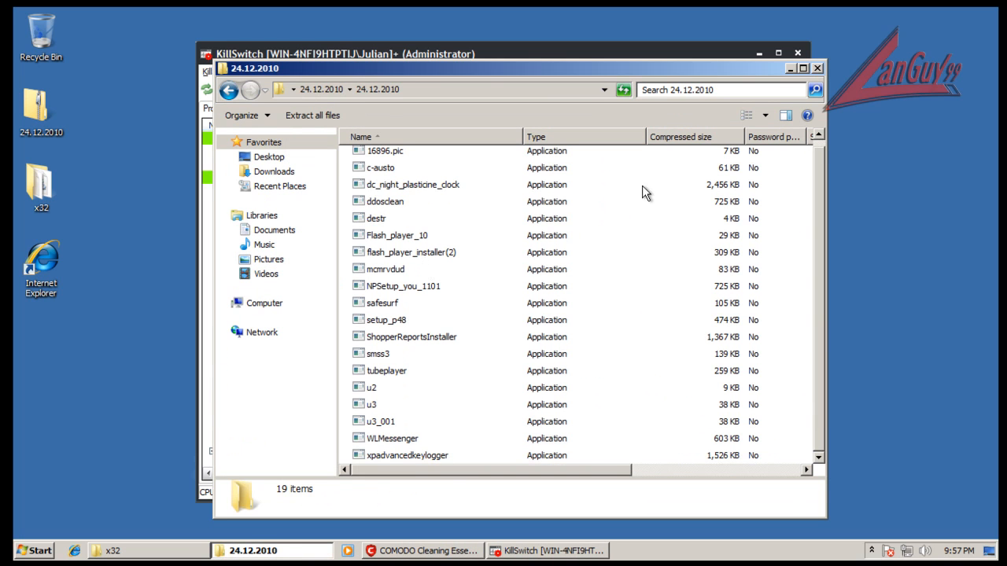
click(681, 136)
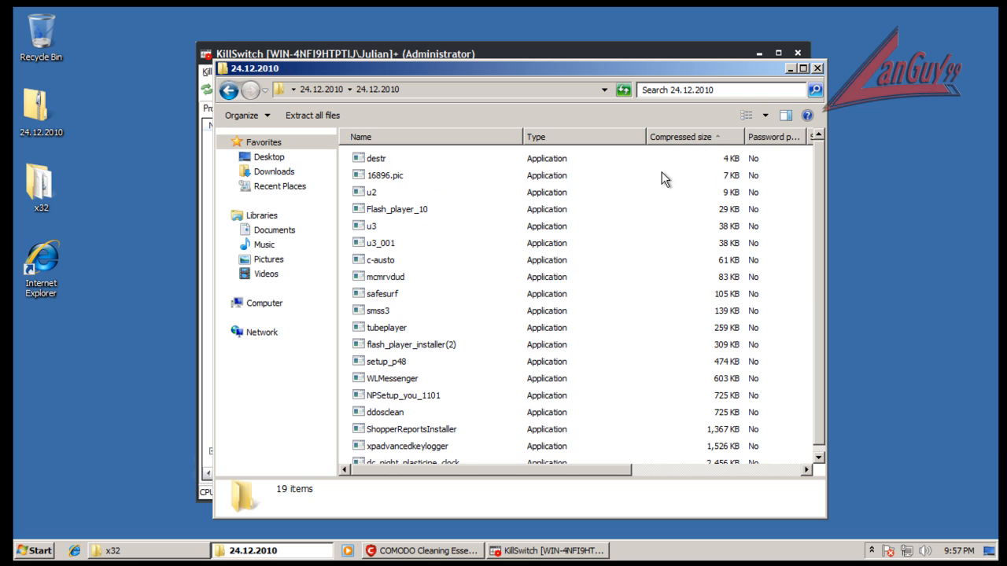
click(401, 295)
click(108, 339)
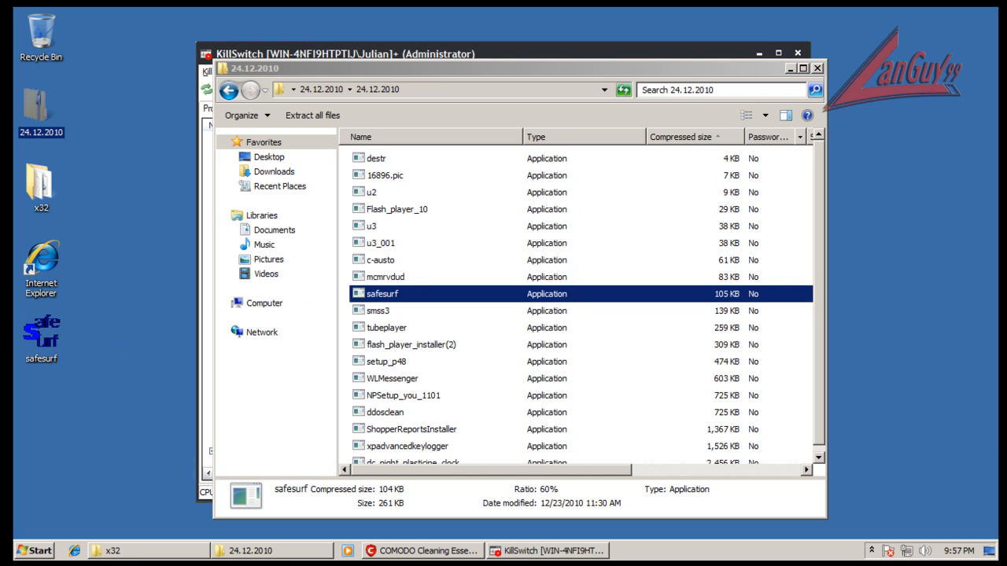
click(817, 68)
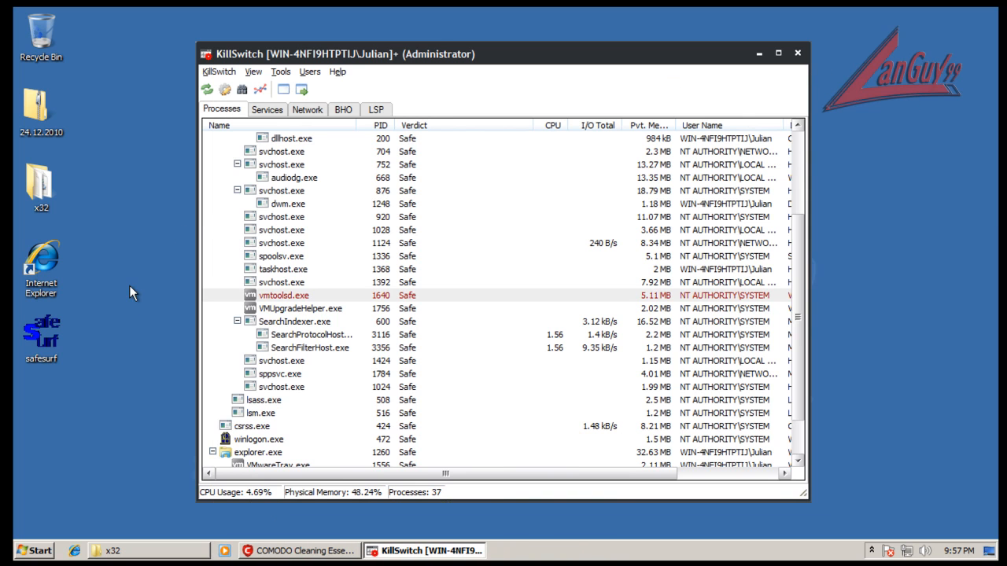
- Run safesurf from the desktop and look for it in the process list and the hidden notification icons
double_click(45, 328)
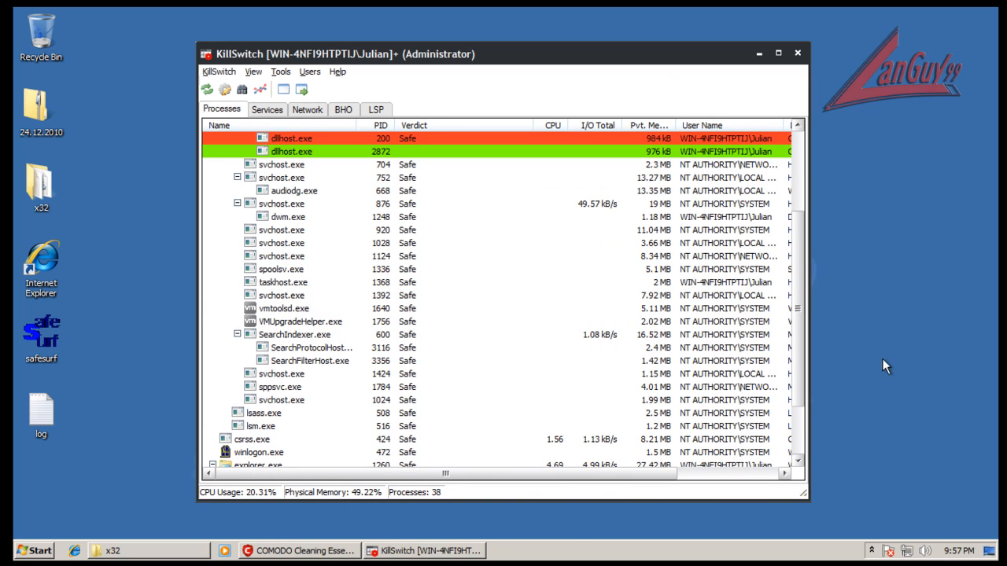
scroll(797, 335, down, 2)
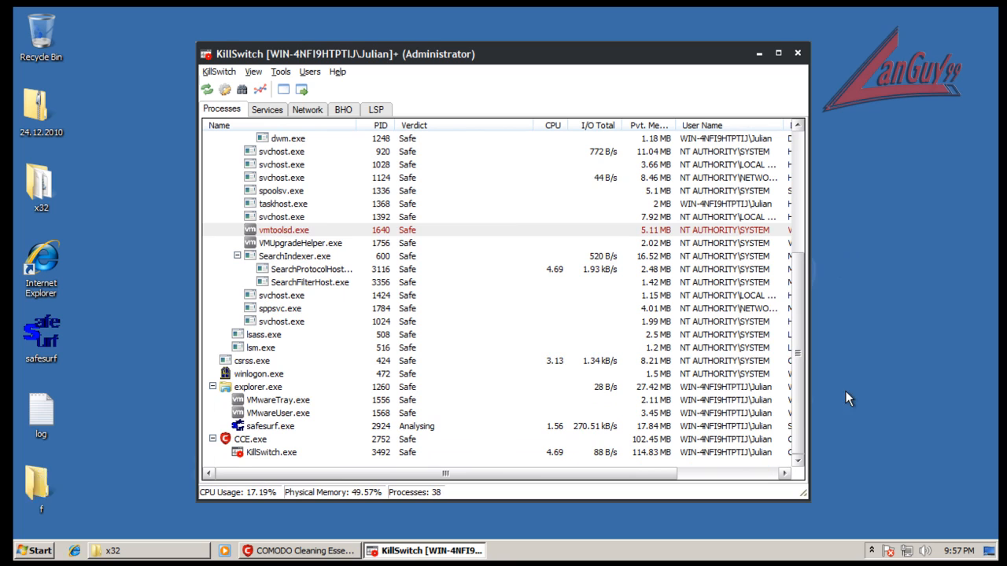
click(871, 550)
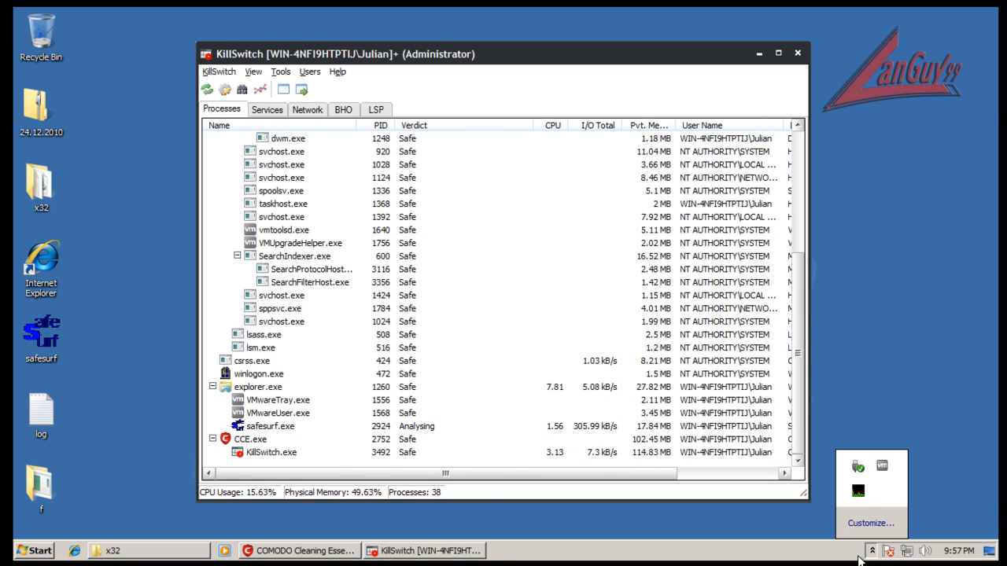
click(898, 373)
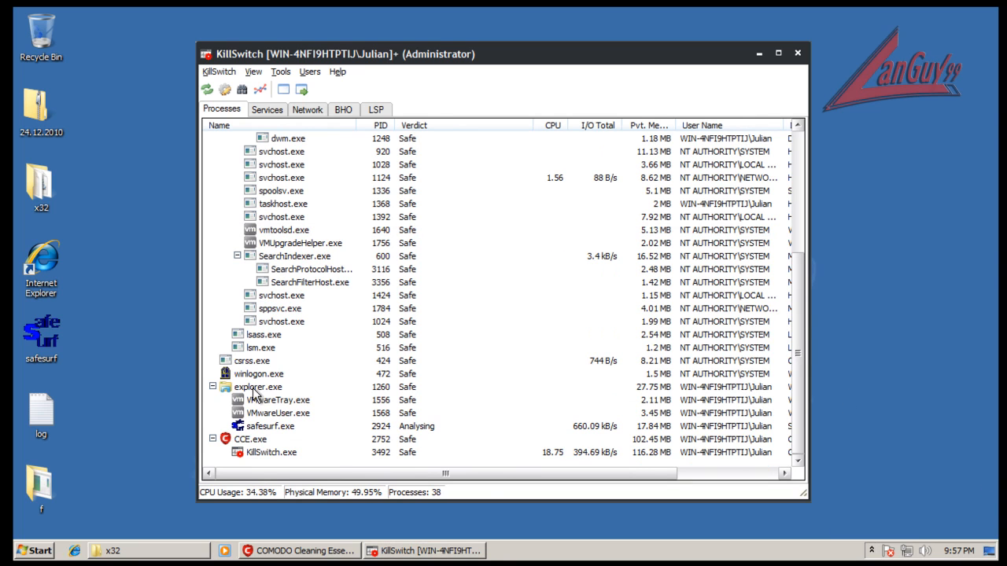
- Open the properties of safesurf.exe from the process list and examine the verdict from each scanner
right_click(272, 429)
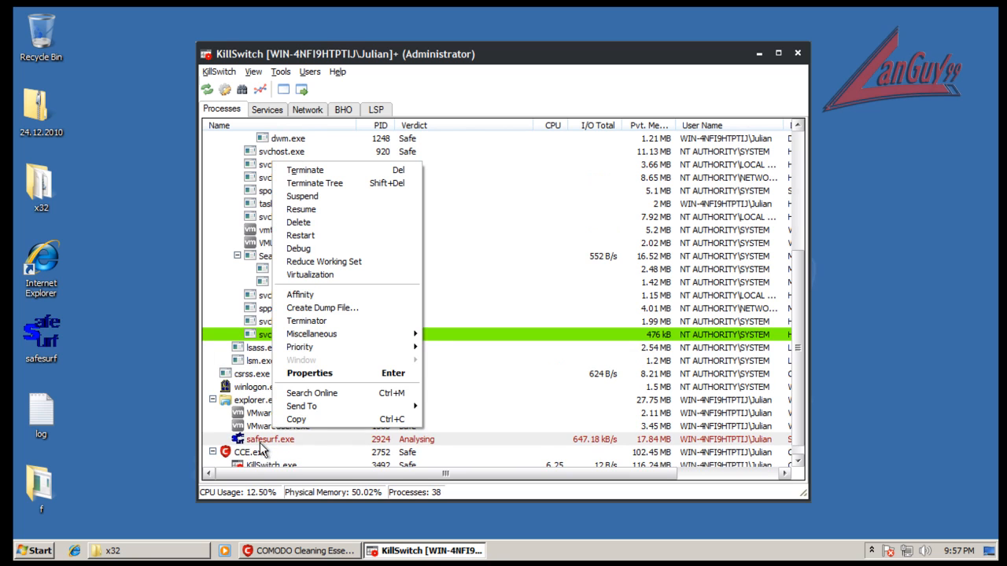
click(317, 376)
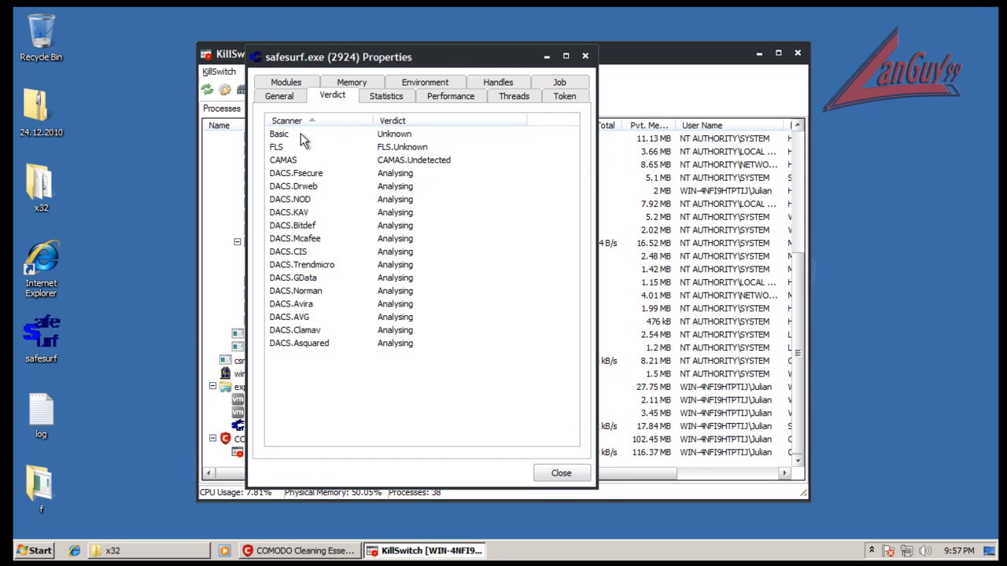
click(401, 162)
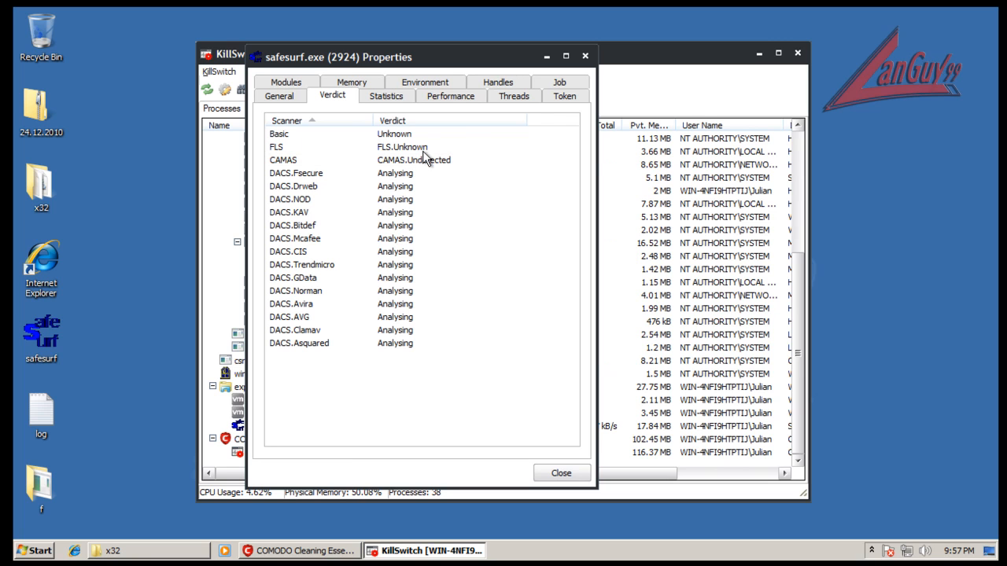
- Place the safesurf.exe properties beside KillSwitch, watch the network connections alongside the verdicts, and close the properties
drag(460, 53, 254, 55)
drag(460, 61, 594, 52)
click(446, 107)
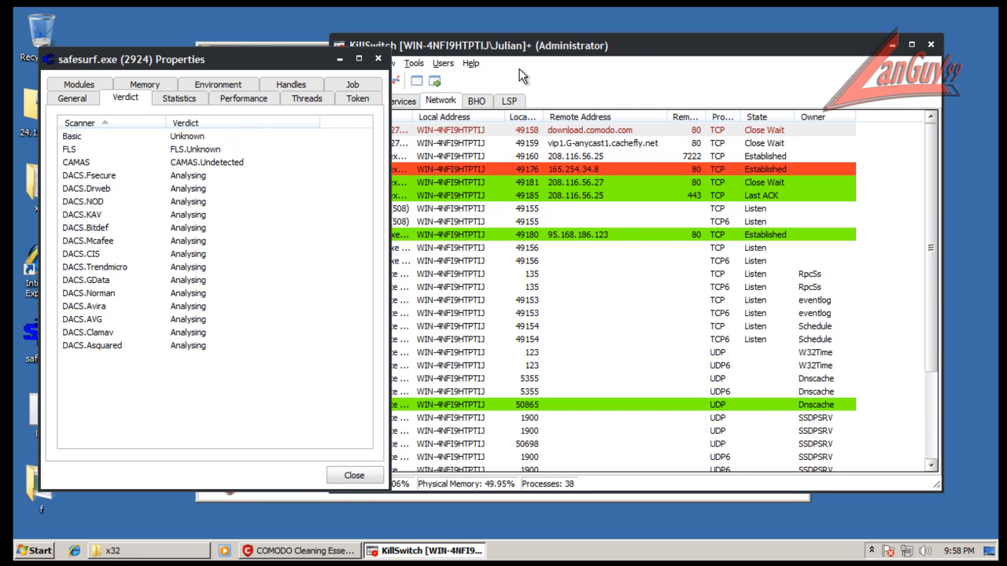
drag(516, 48, 531, 65)
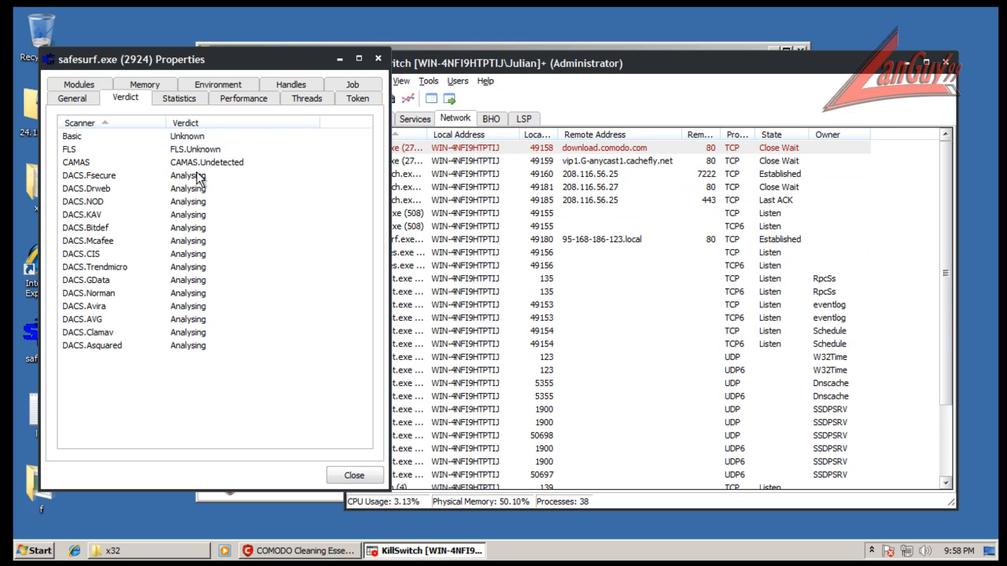
drag(217, 68, 266, 70)
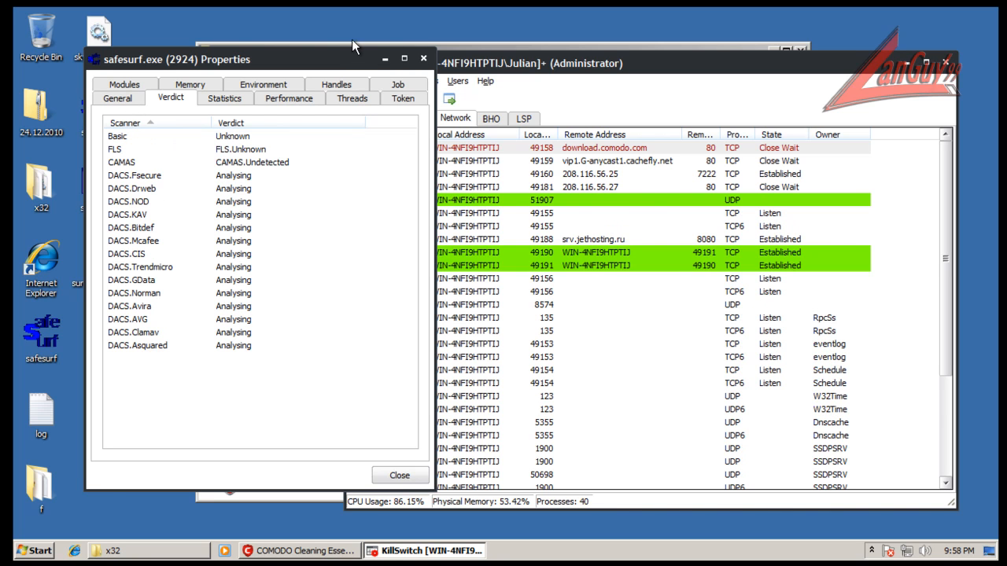
click(423, 58)
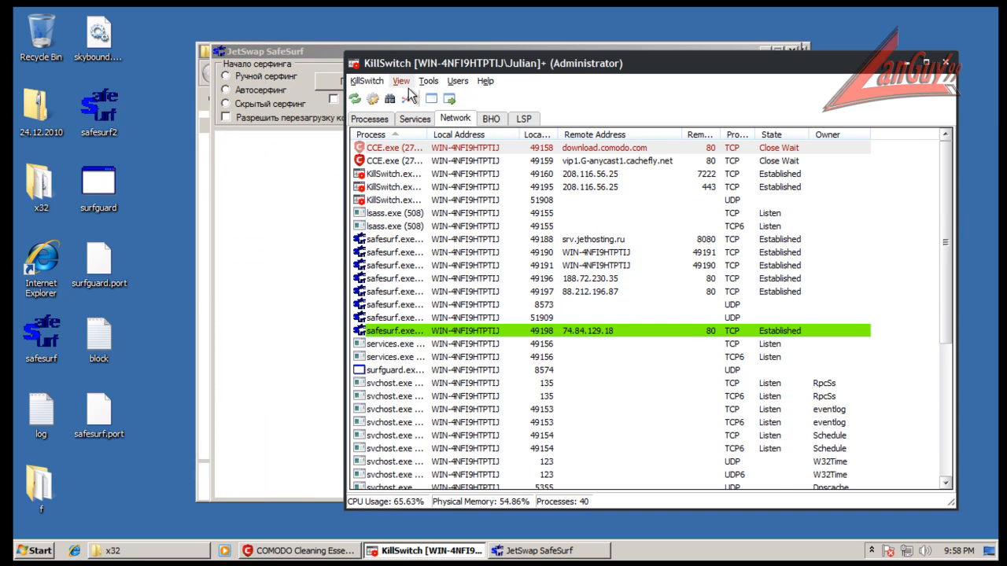
- Return to the process list, reposition KillSwitch and open the properties of surfguard.exe to check its scanner verdicts
click(374, 118)
drag(480, 65, 340, 40)
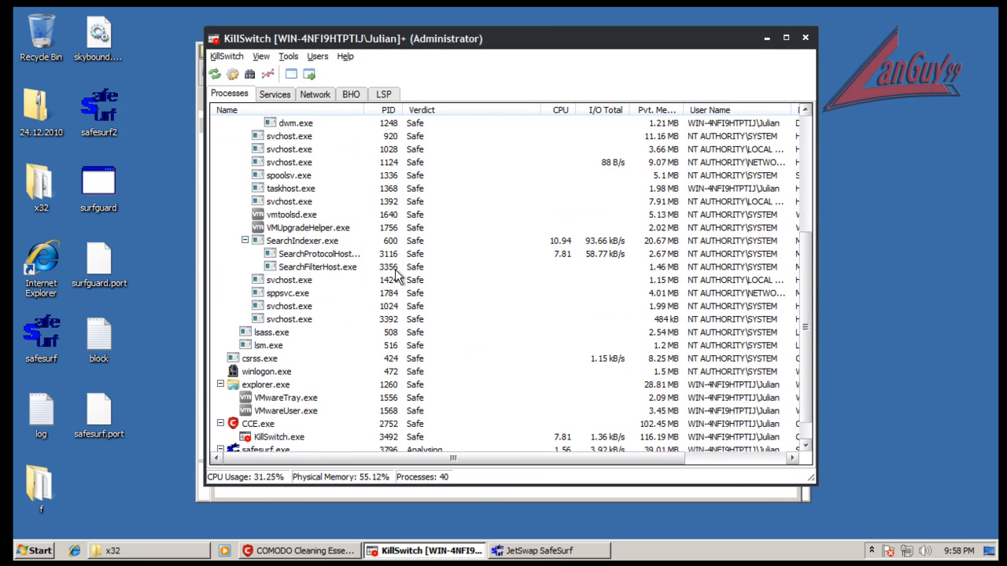
scroll(375, 194, down, 1)
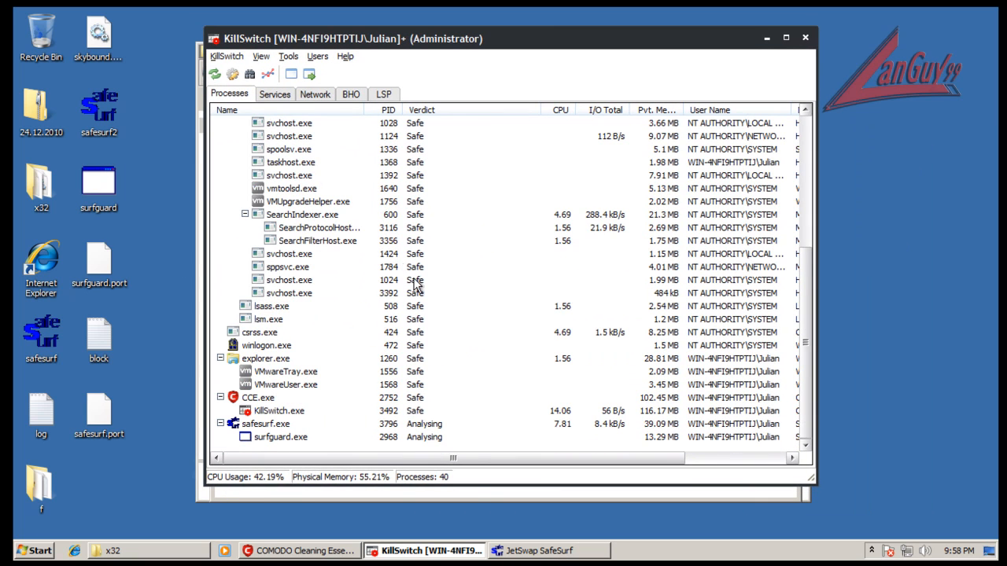
click(284, 440)
right_click(283, 440)
click(320, 385)
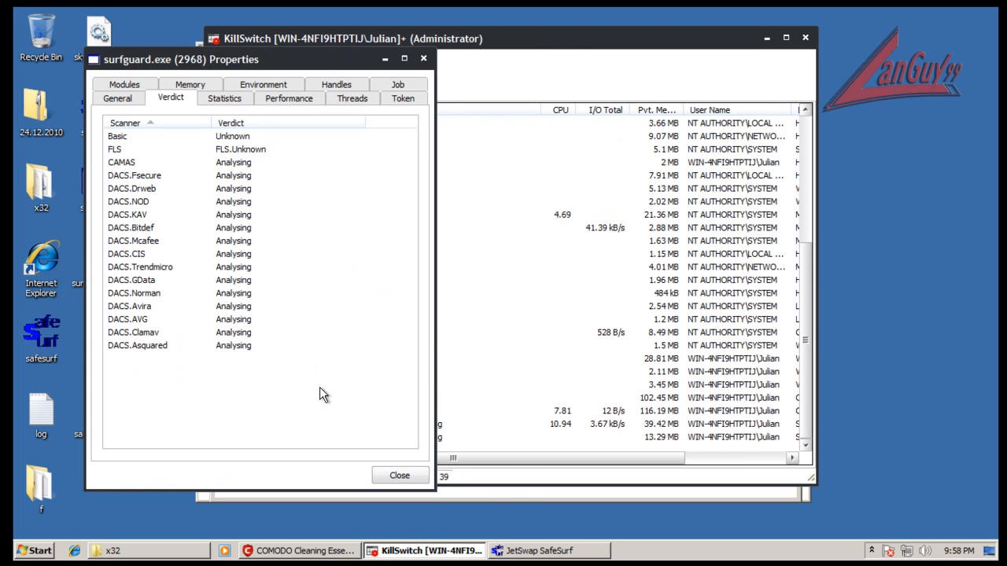
- Reposition the process properties window, check the scanner verdicts for smss3.exe and close its properties
drag(284, 62, 360, 59)
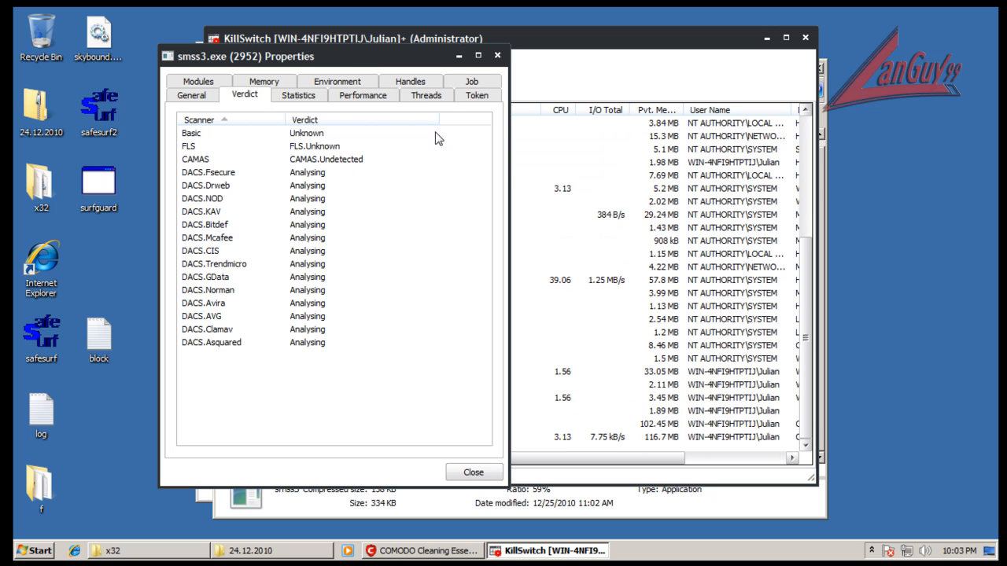
click(496, 56)
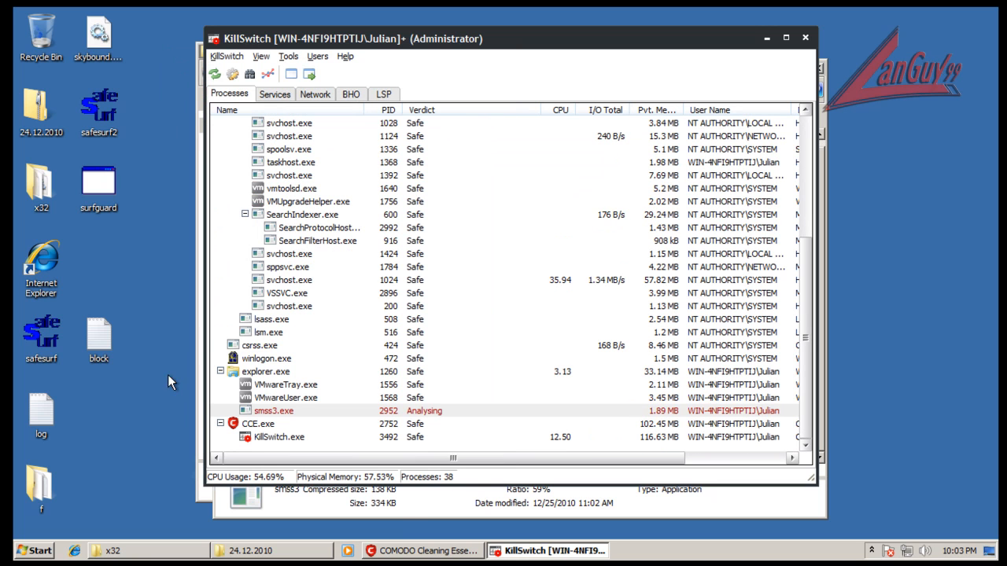